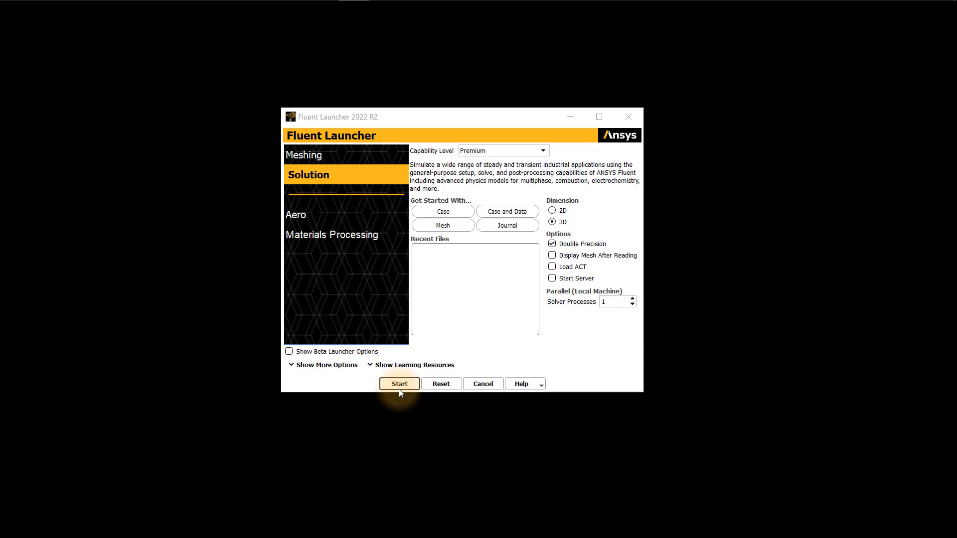
Step: Launch the solver and read duct_4v-sym-solved.cas.h5 with Display Mesh After Reading enabled
click(399, 385)
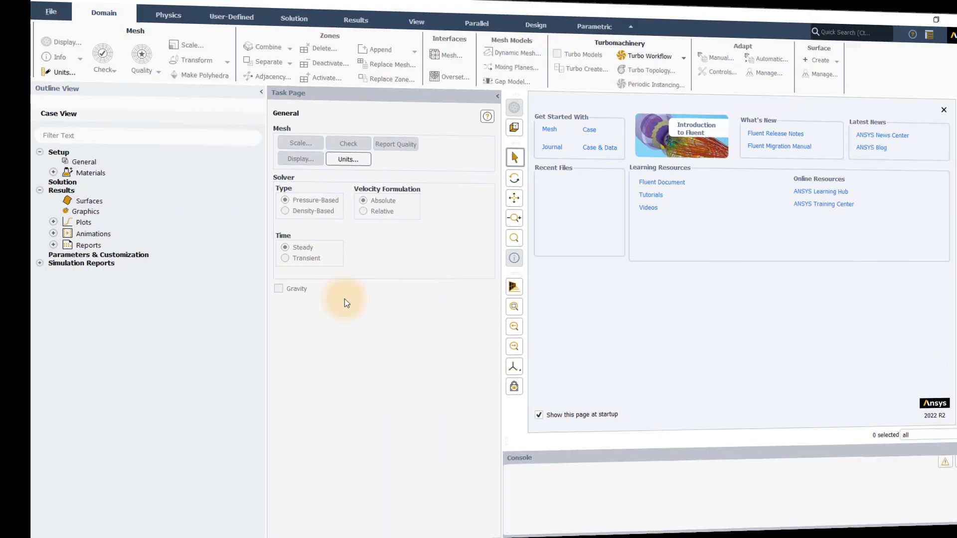
click(21, 26)
mouse_move(25, 37)
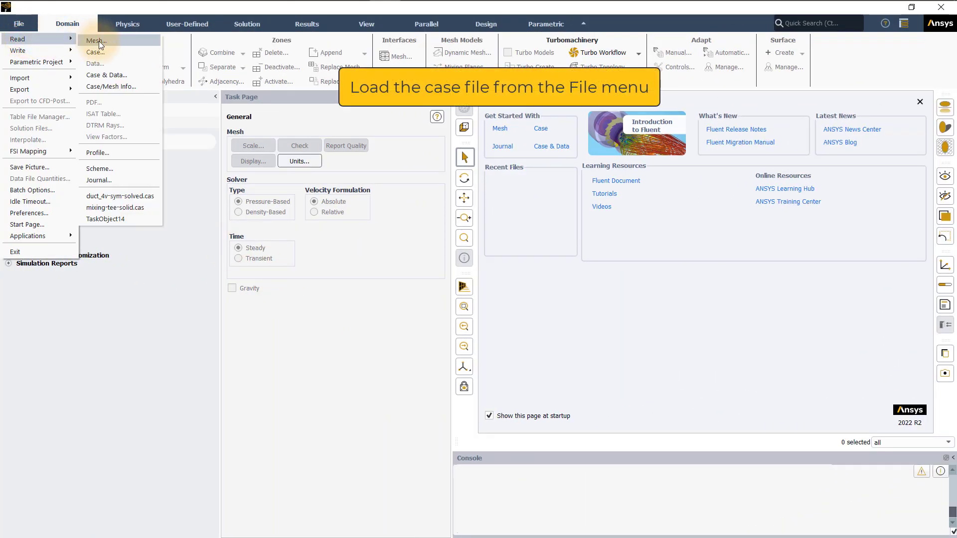
click(109, 53)
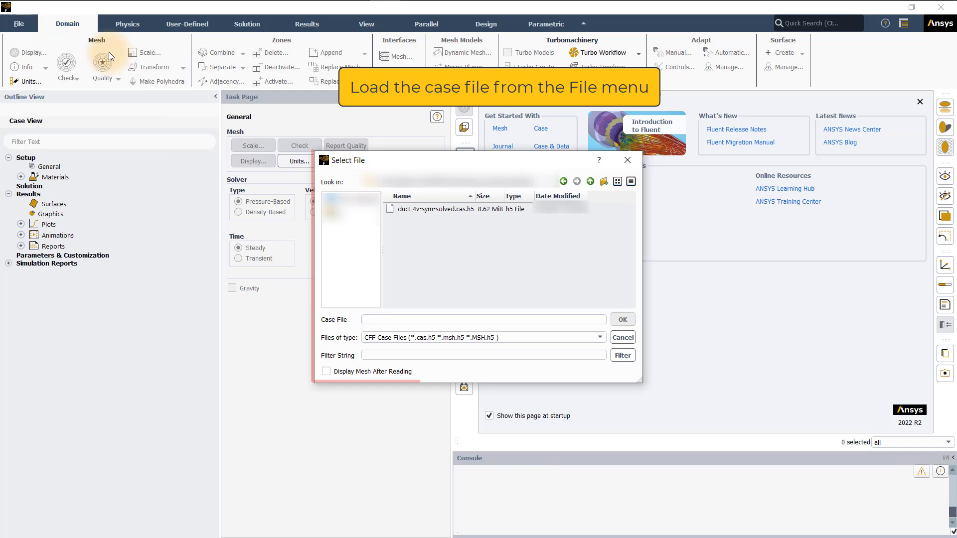
click(405, 209)
click(326, 371)
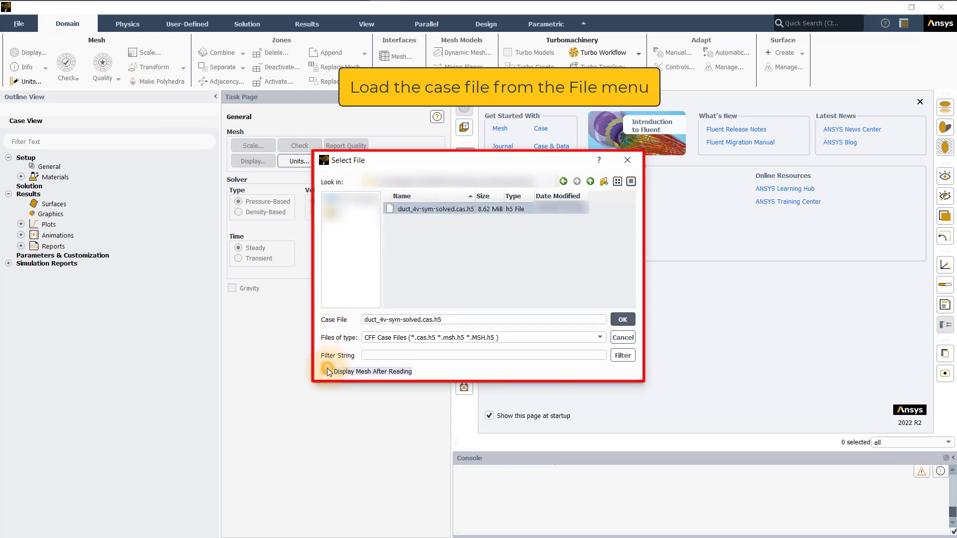
click(623, 319)
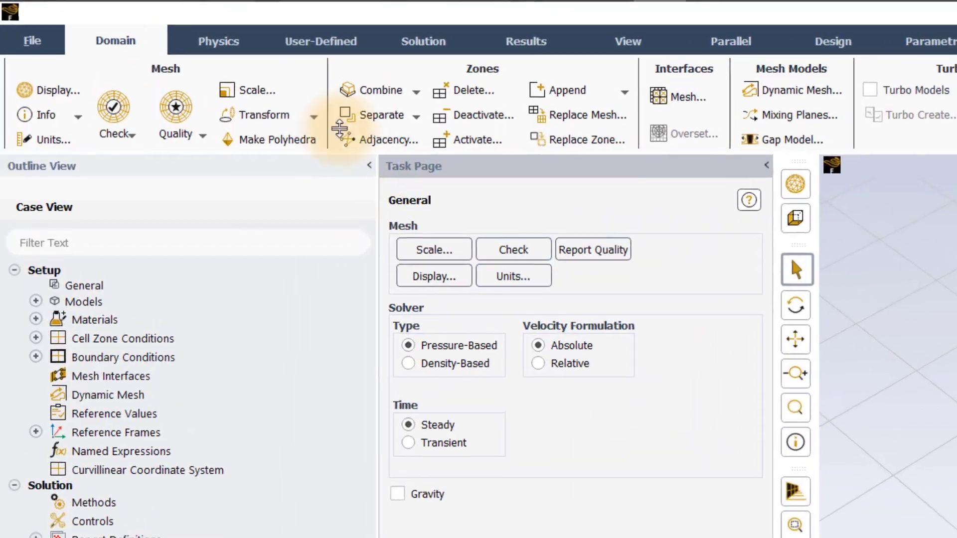
Step: Open the Boundaries page and group zones by zone type, trying a 'wa' filter then clearing it
click(129, 25)
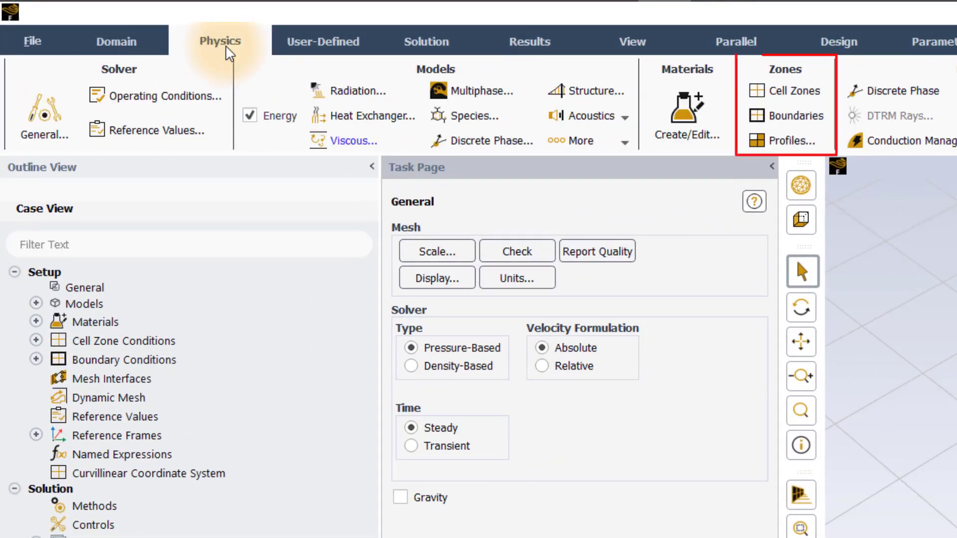
click(798, 115)
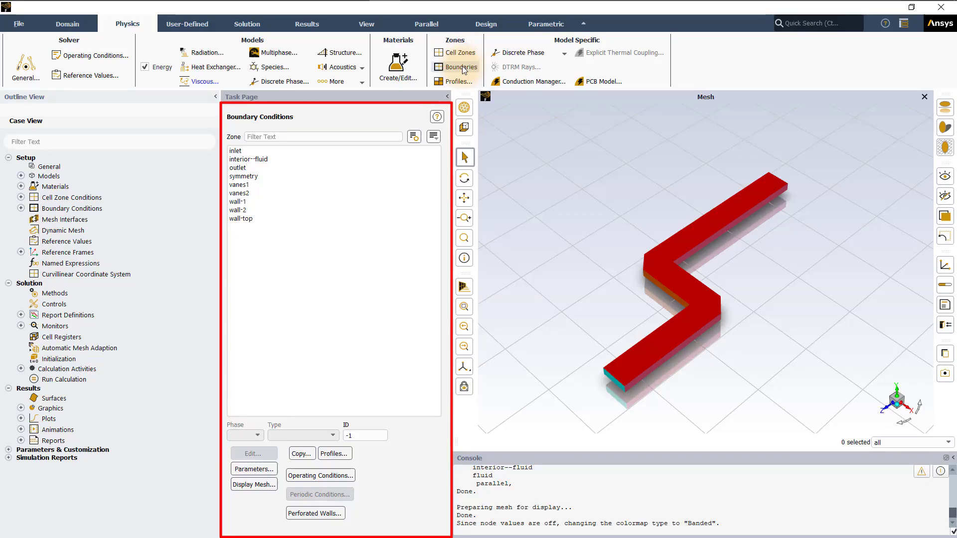
click(433, 138)
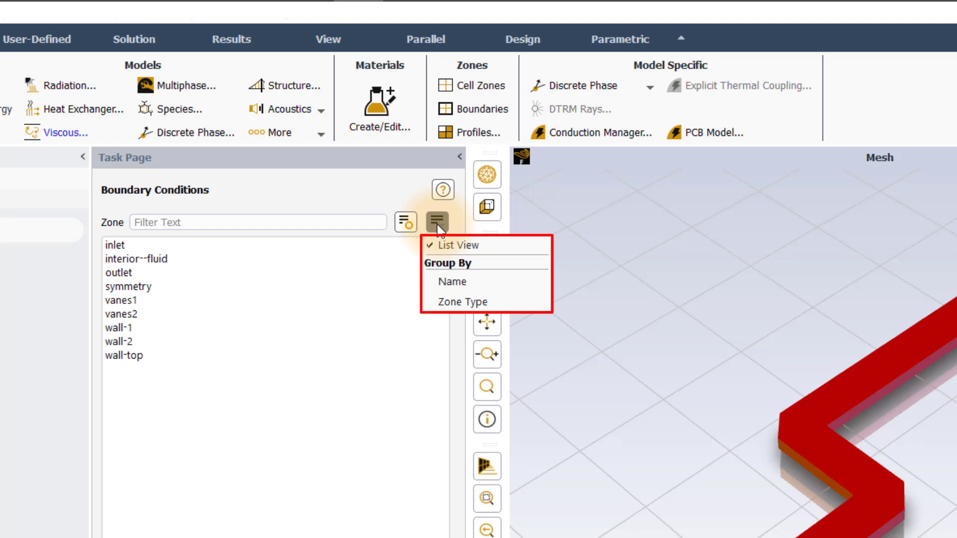
click(445, 301)
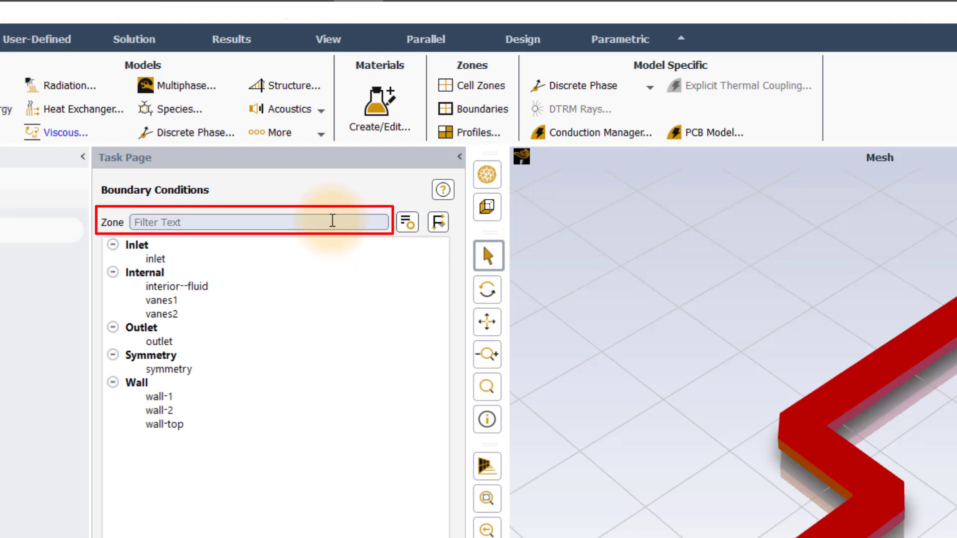
text(wall)
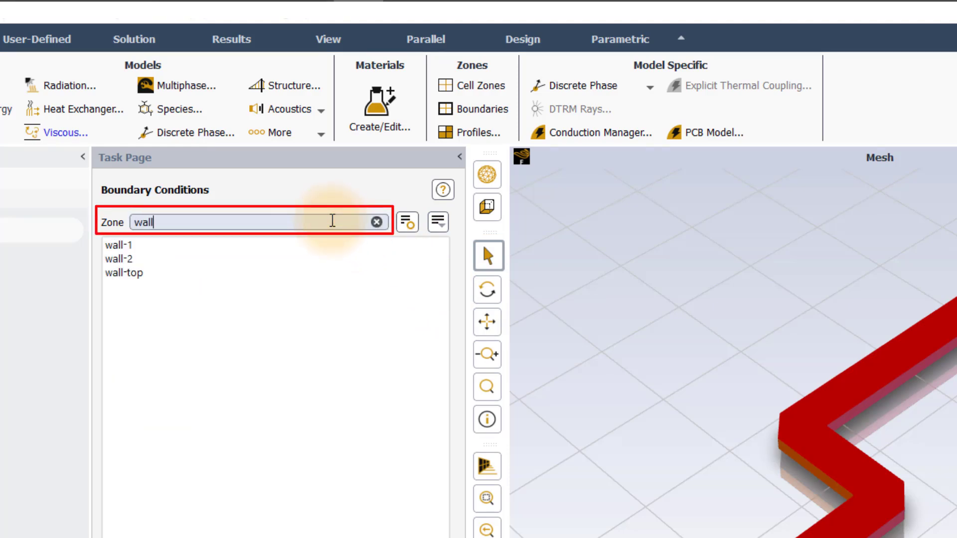
click(376, 223)
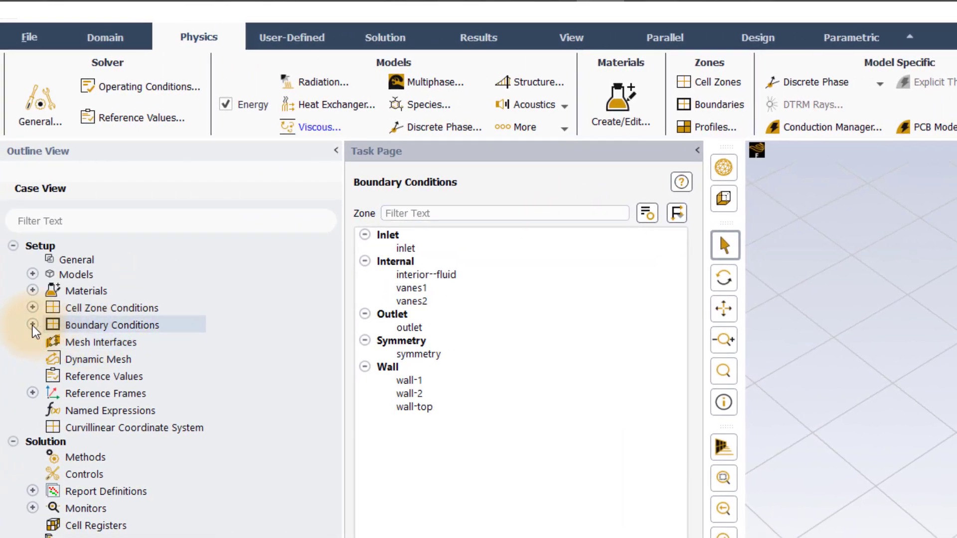
Step: Expand Boundary Conditions > Inlet in the outline and review the inlet's velocity-inlet settings
click(31, 325)
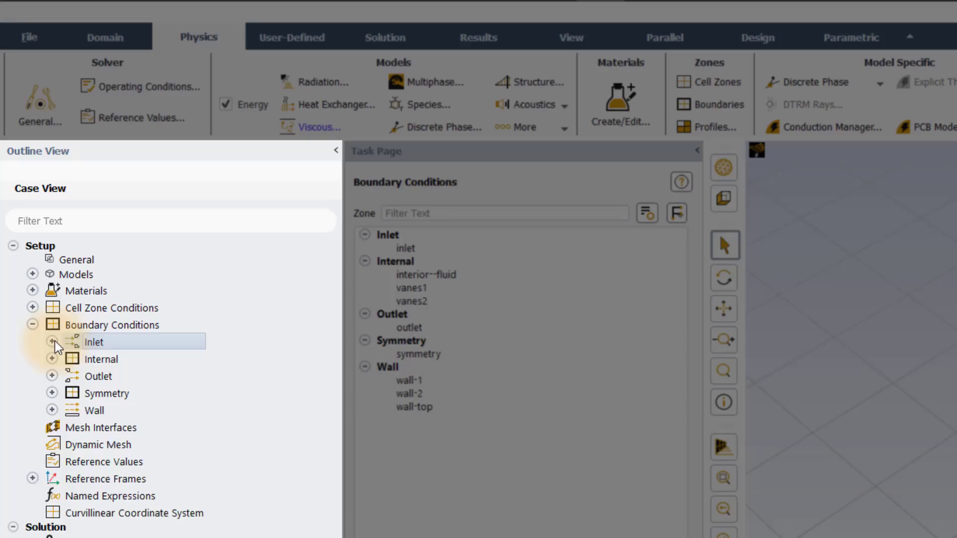
click(52, 341)
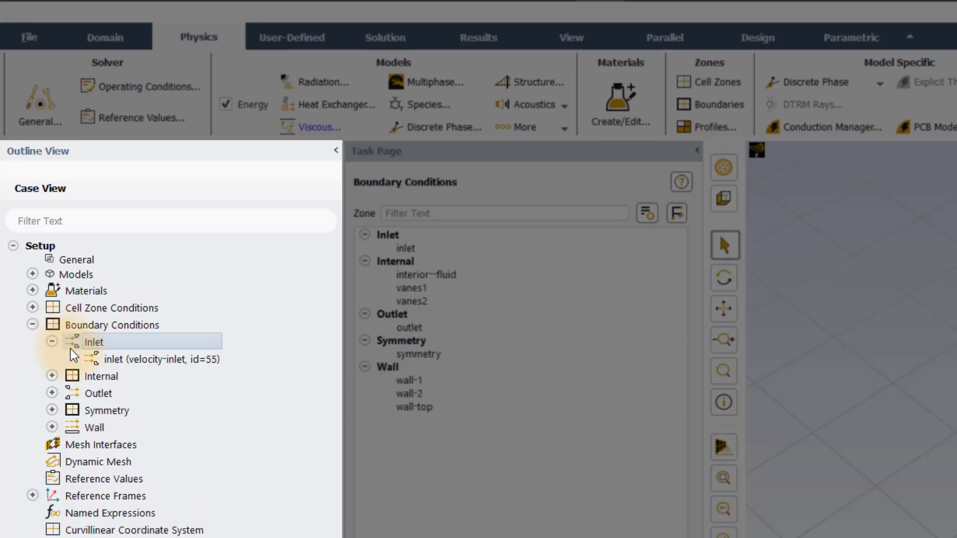
right_click(137, 359)
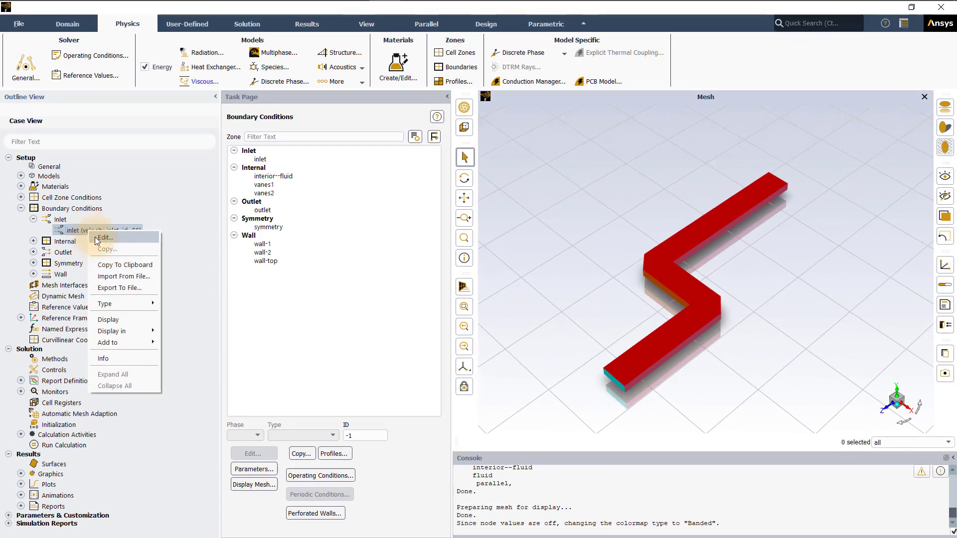
click(95, 238)
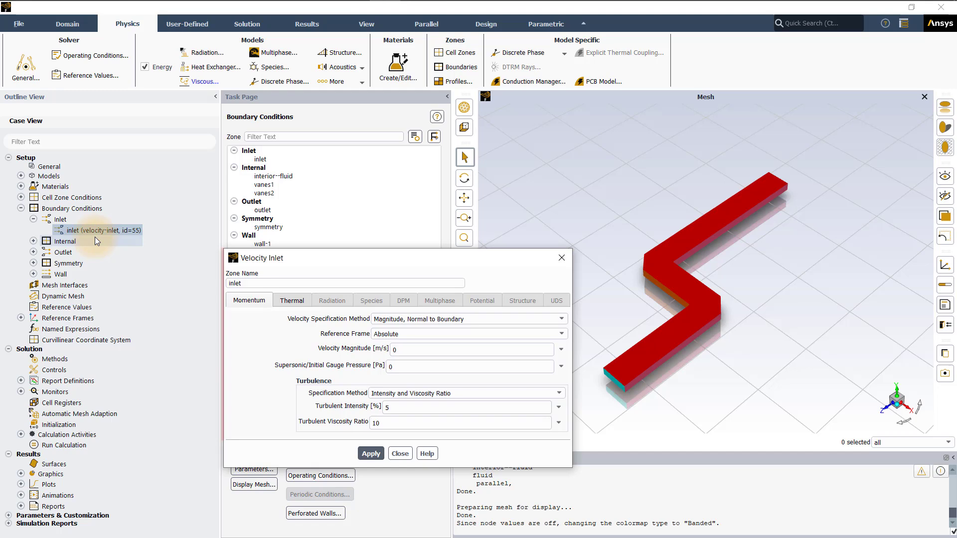
click(403, 453)
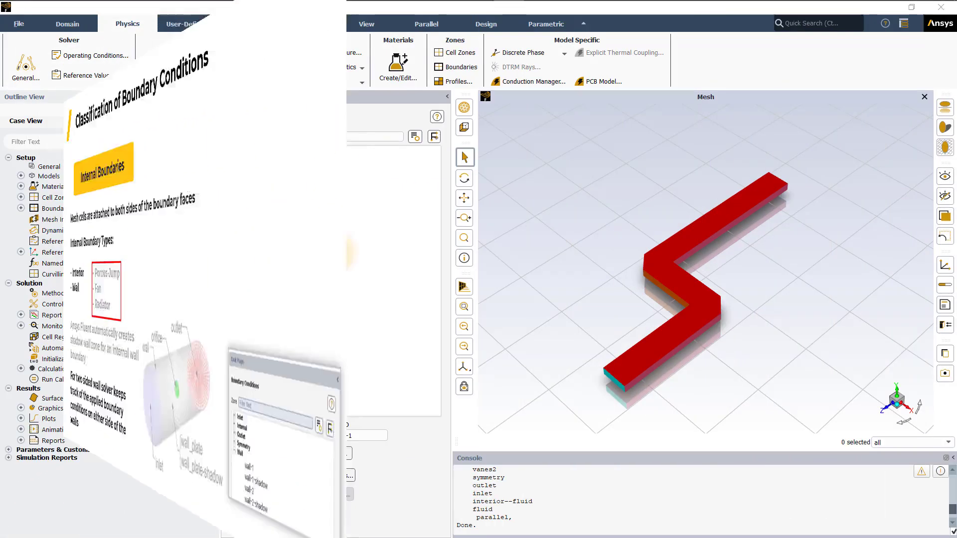
click(276, 157)
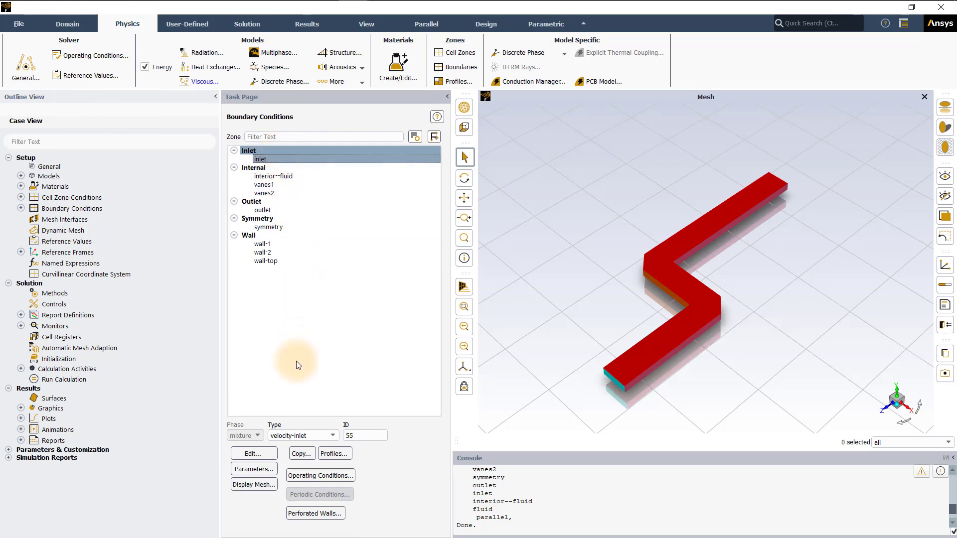
click(299, 436)
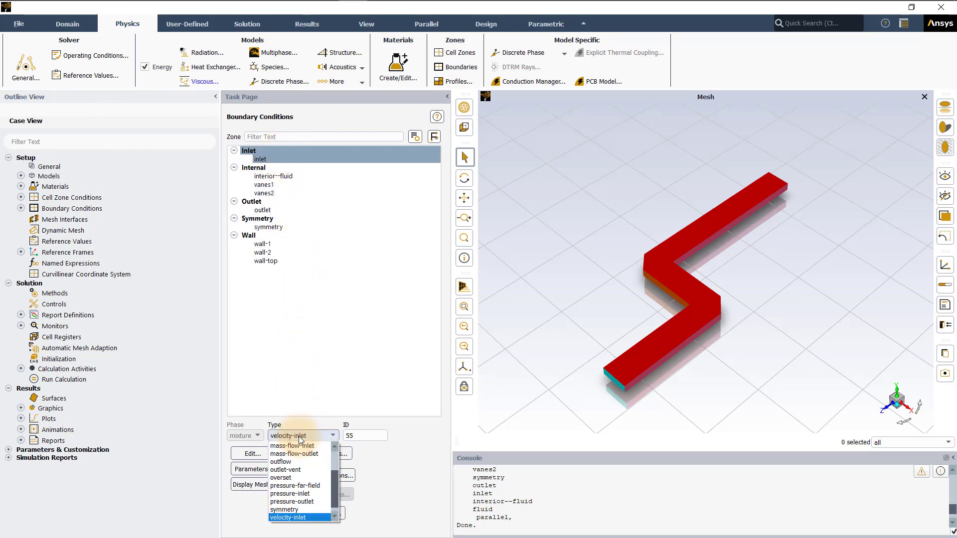
click(298, 436)
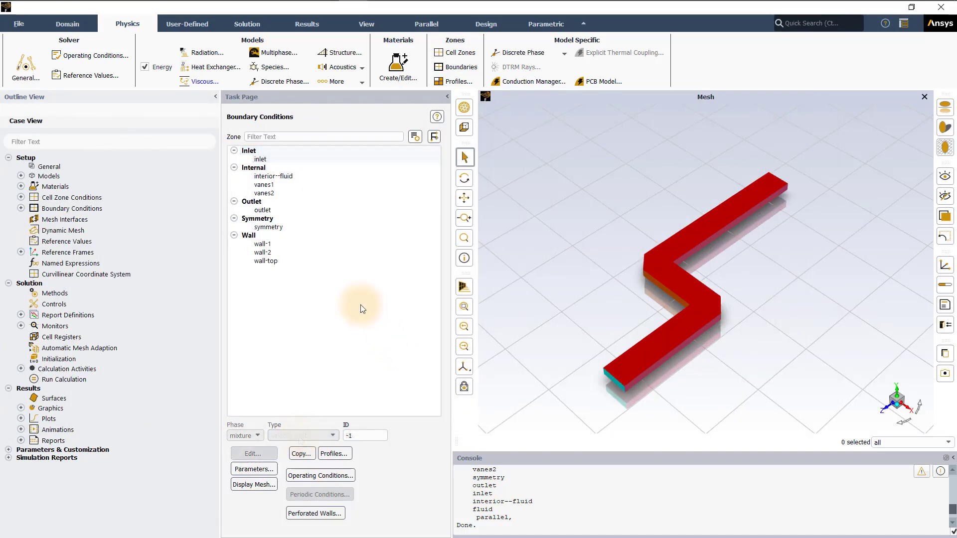
Step: Set the inlet's Velocity Magnitude to 1 m/s and apply it
click(287, 160)
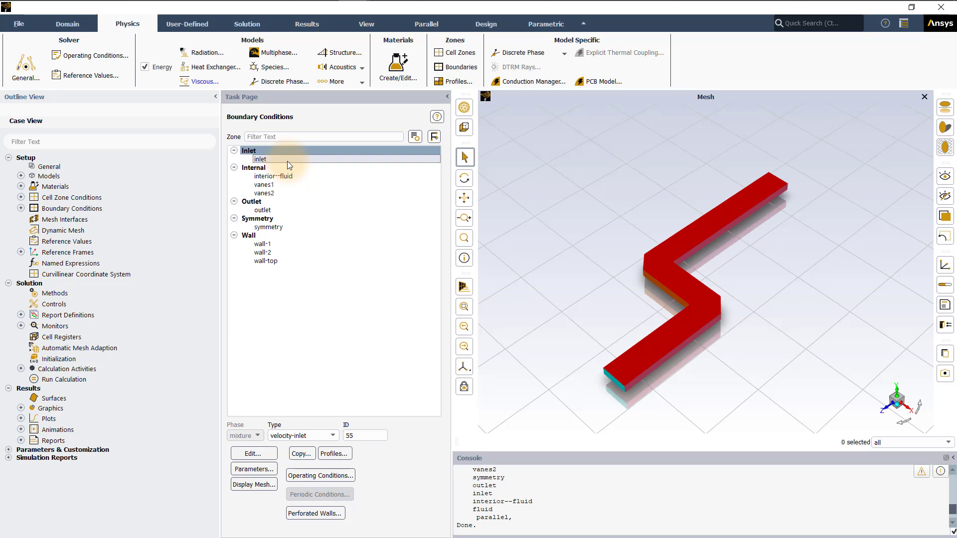
click(252, 454)
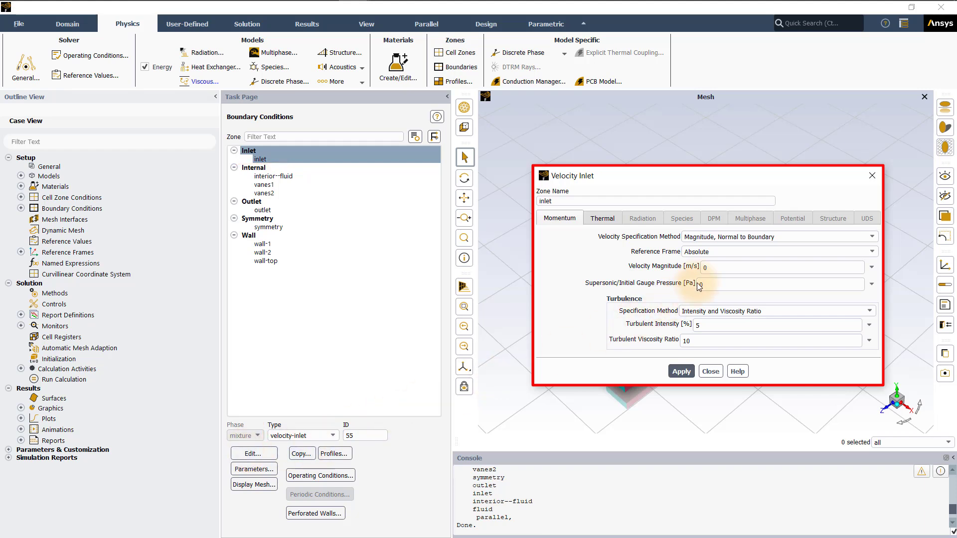
click(711, 268)
key(BackSpace)
text(1)
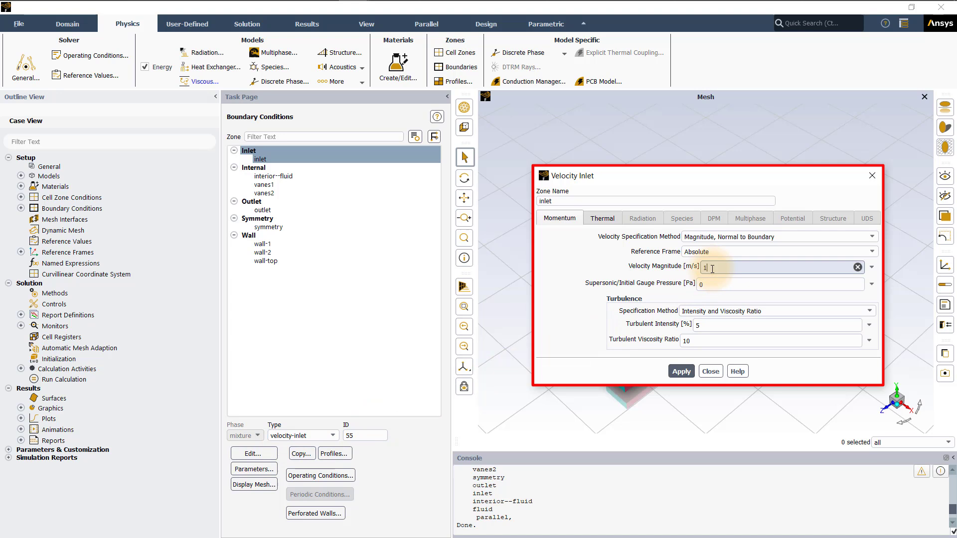
click(686, 371)
click(707, 372)
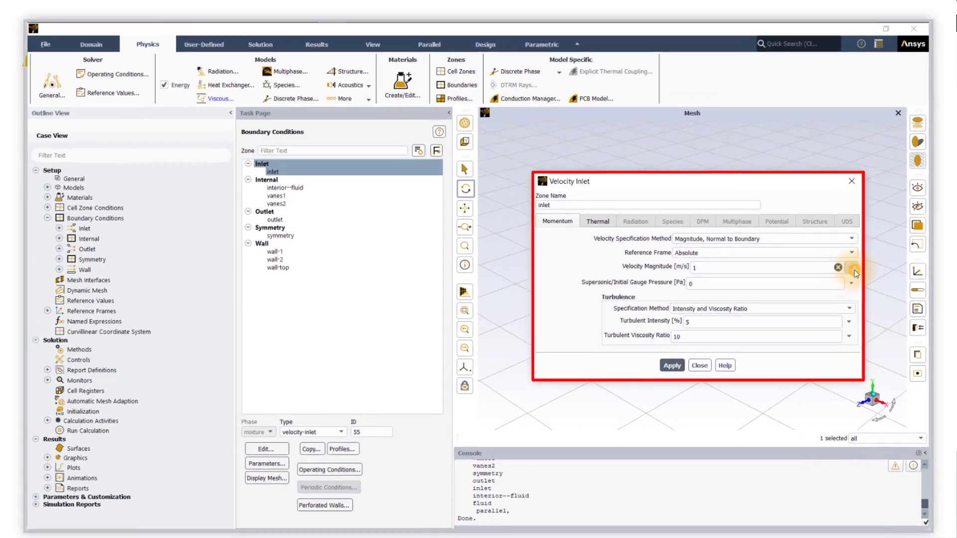
Step: Switch the inlet velocity magnitude to an expression and paste a parabolic velocity profile
click(854, 270)
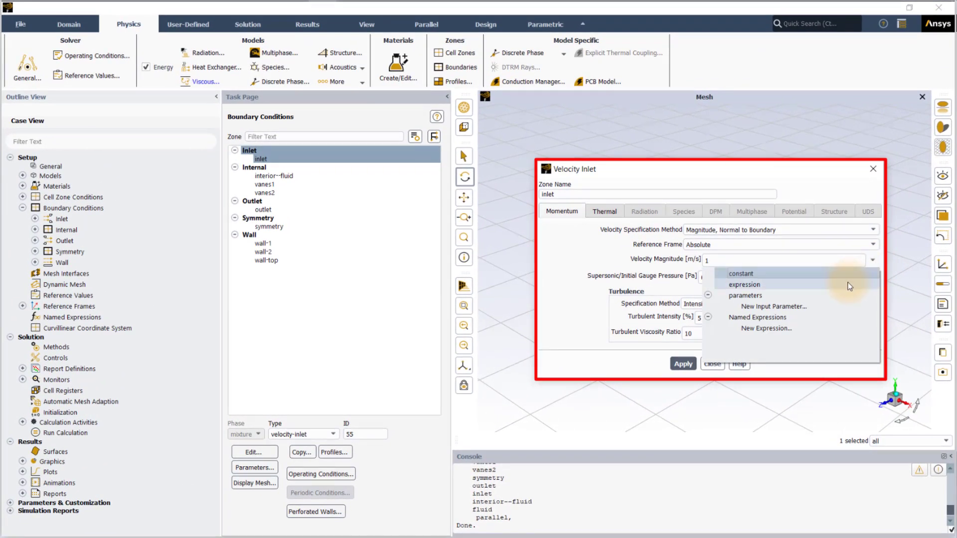
click(850, 285)
click(763, 262)
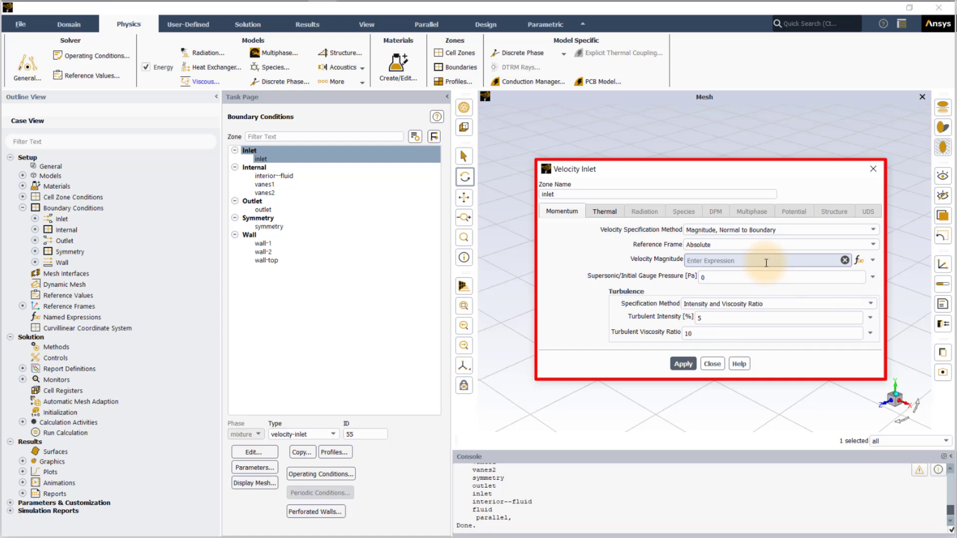
text((1-(x/0.5[m])**2)*1[m s^-1])
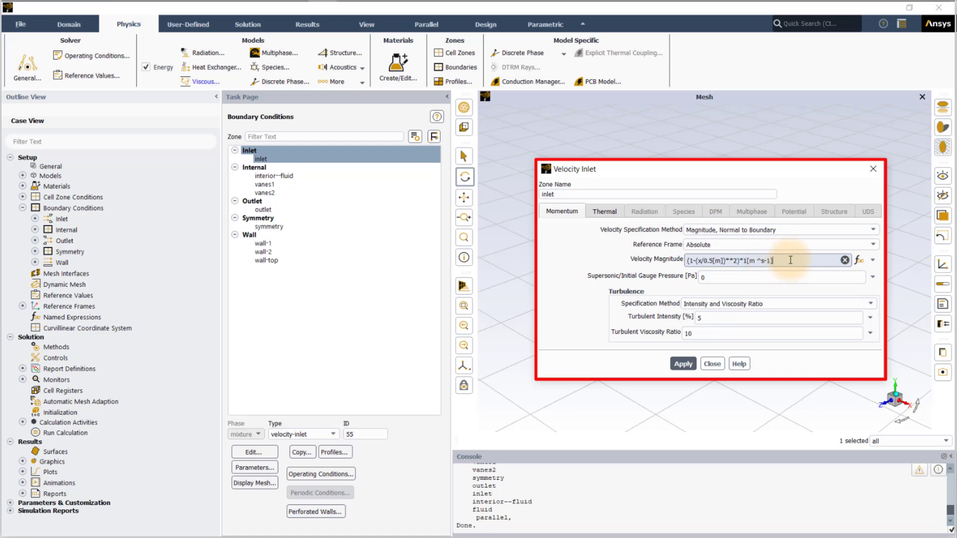
Step: Plot and accept the profile in the Expression Editor, then clear the velocity magnitude field
click(858, 260)
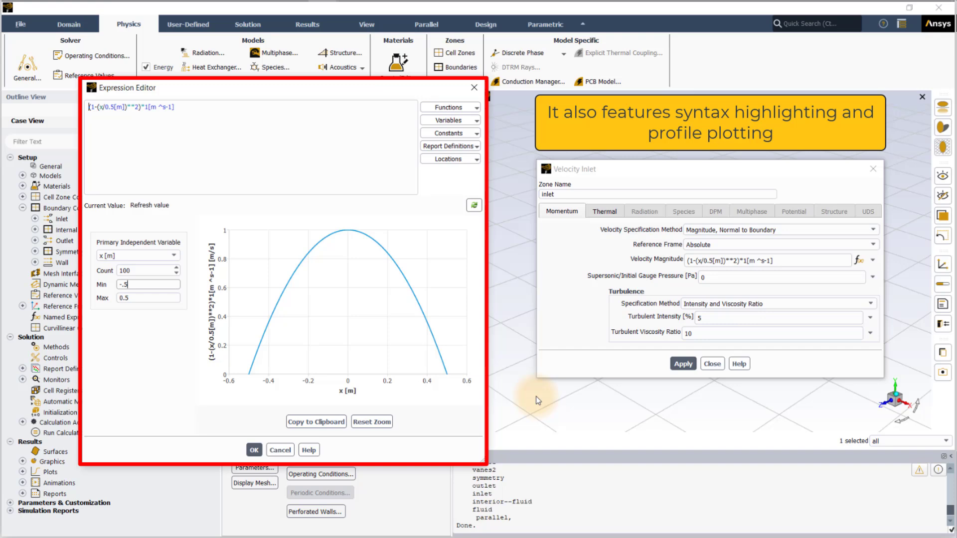
click(254, 451)
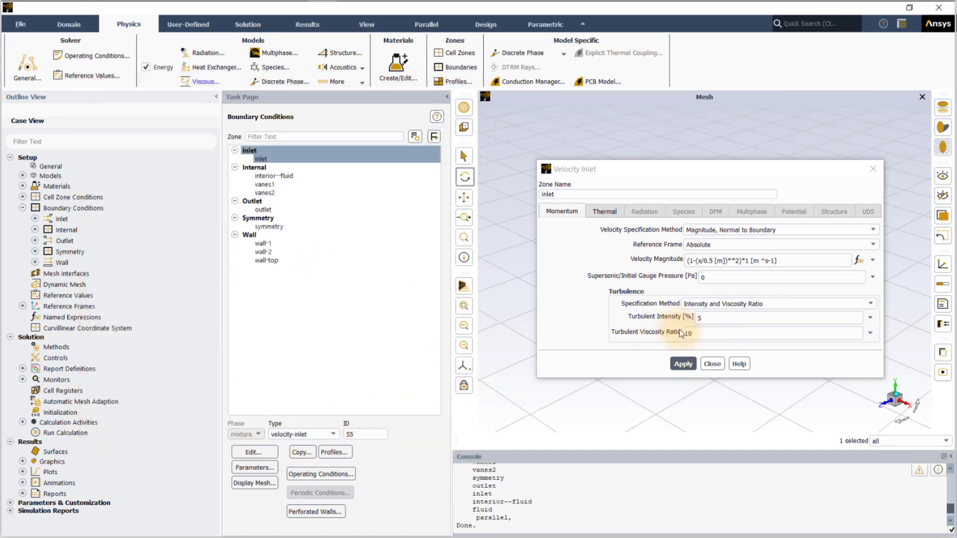
click(845, 260)
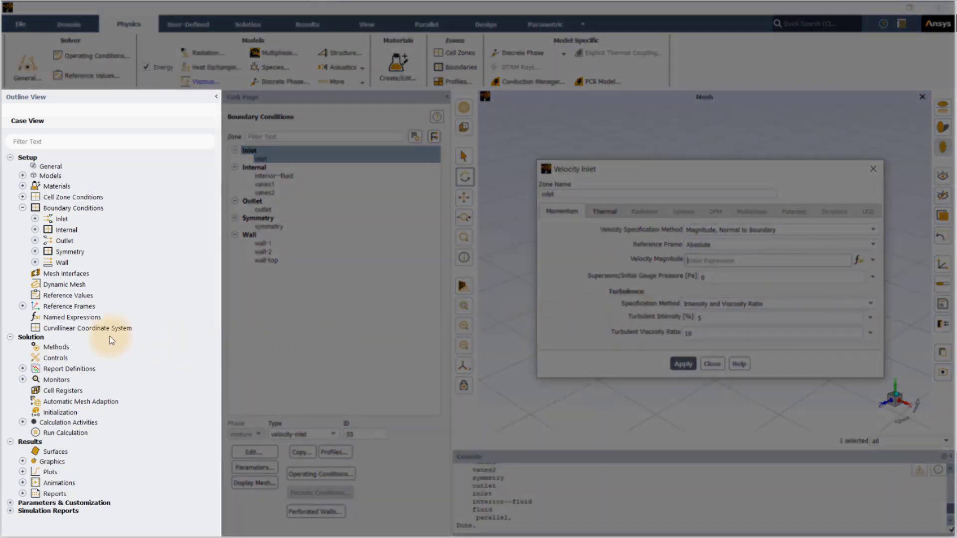
Step: Save the parabolic profile as a new named expression called InletVelocity
right_click(93, 321)
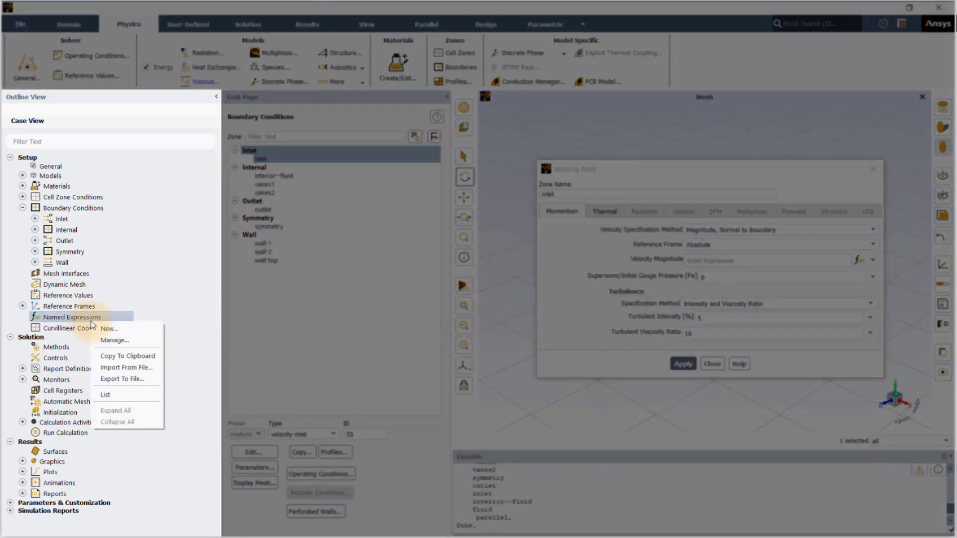
click(111, 329)
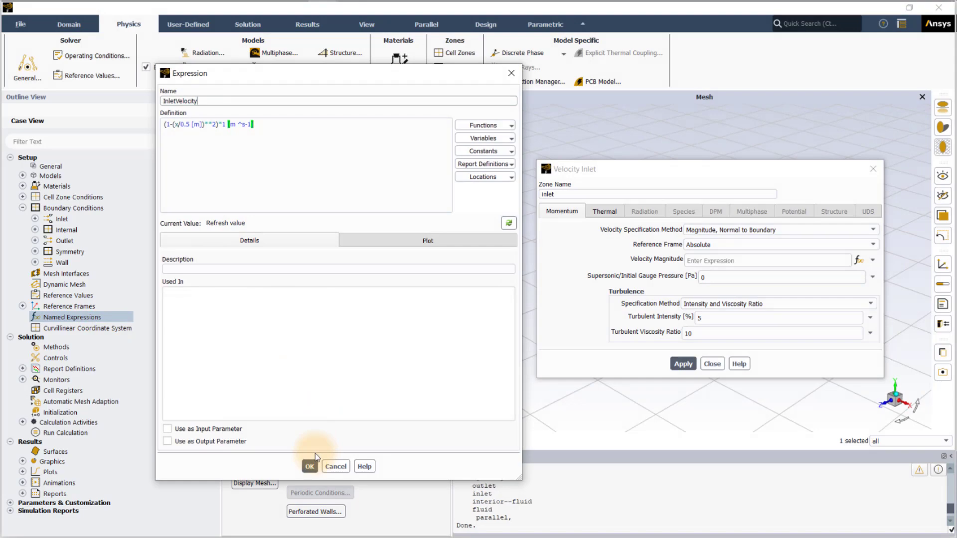
click(311, 467)
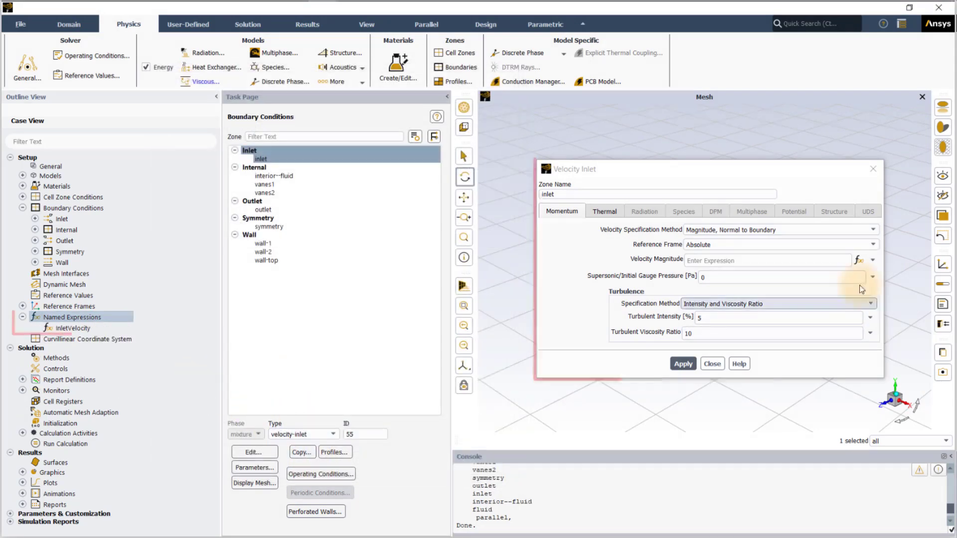
Step: Apply InletVelocity as the inlet velocity magnitude, then pick the inlet face in the graphics window
click(872, 261)
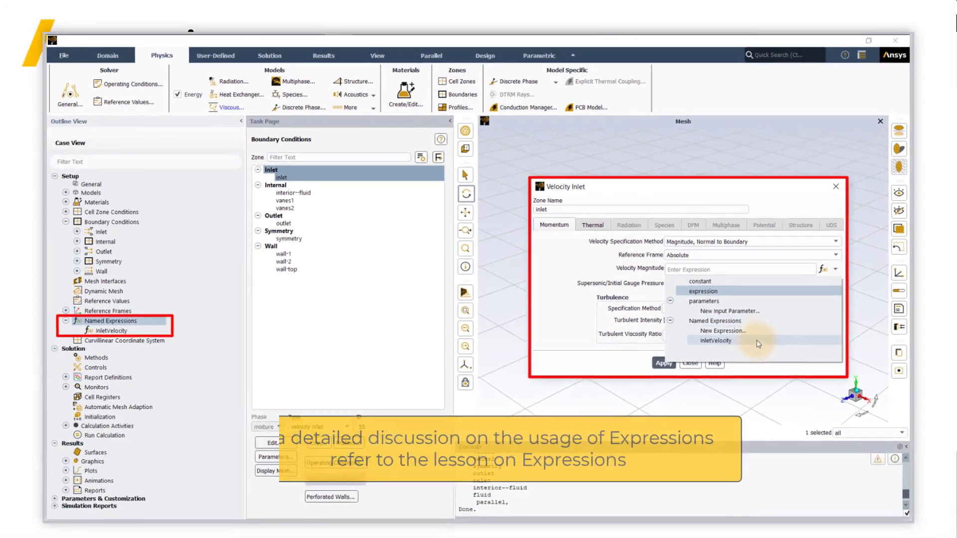
click(784, 341)
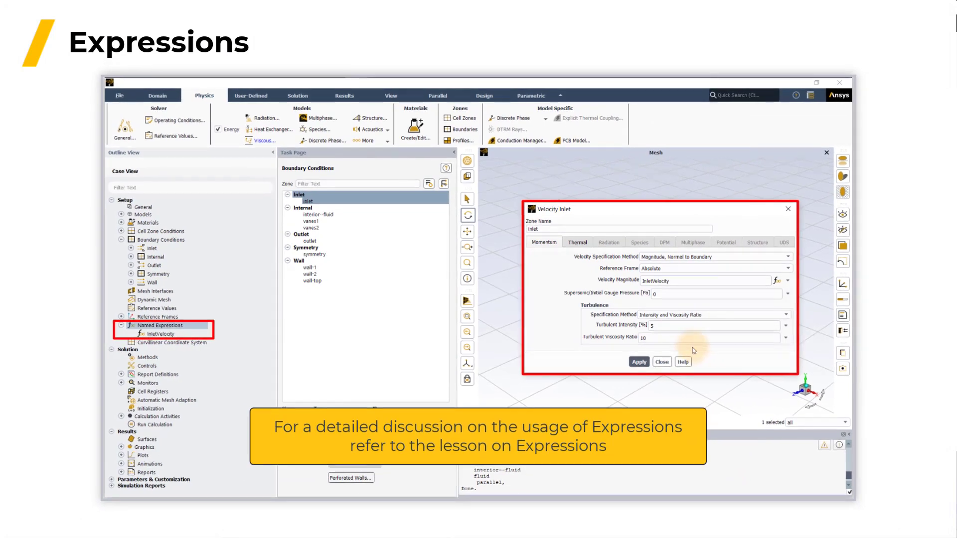
click(648, 362)
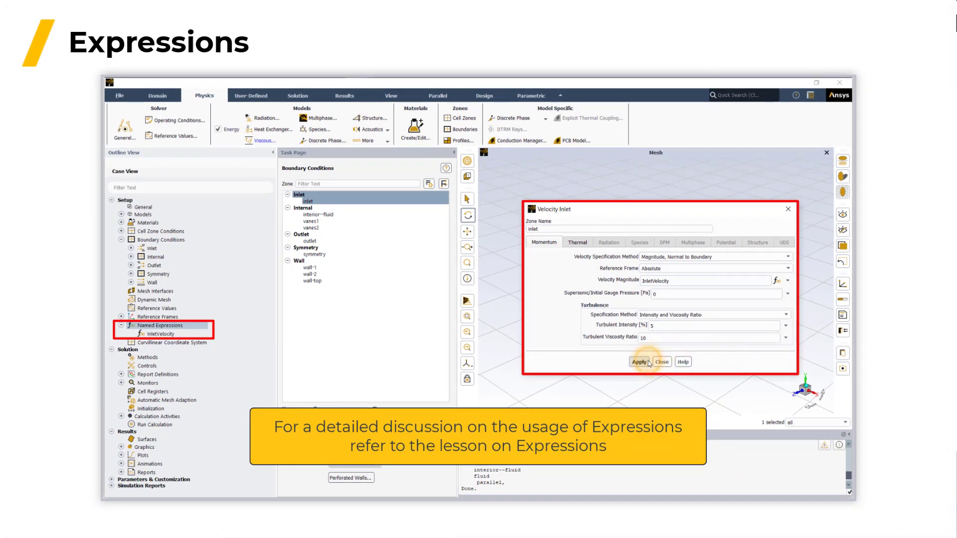
click(661, 363)
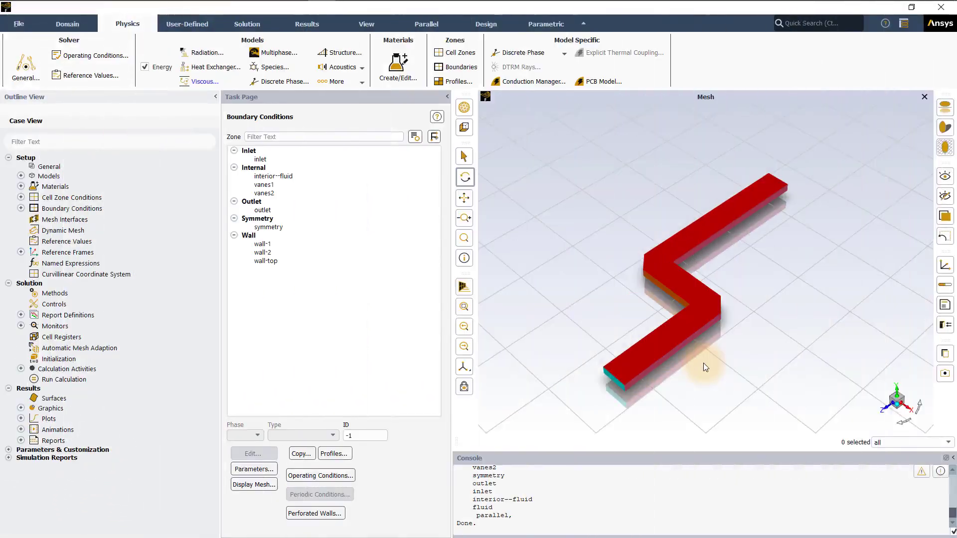
drag(704, 363, 695, 333)
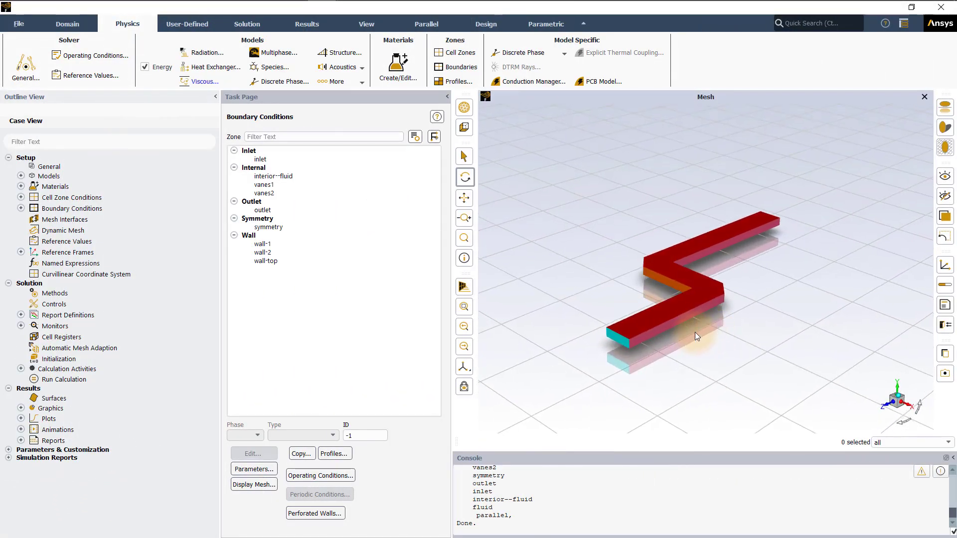
click(618, 337)
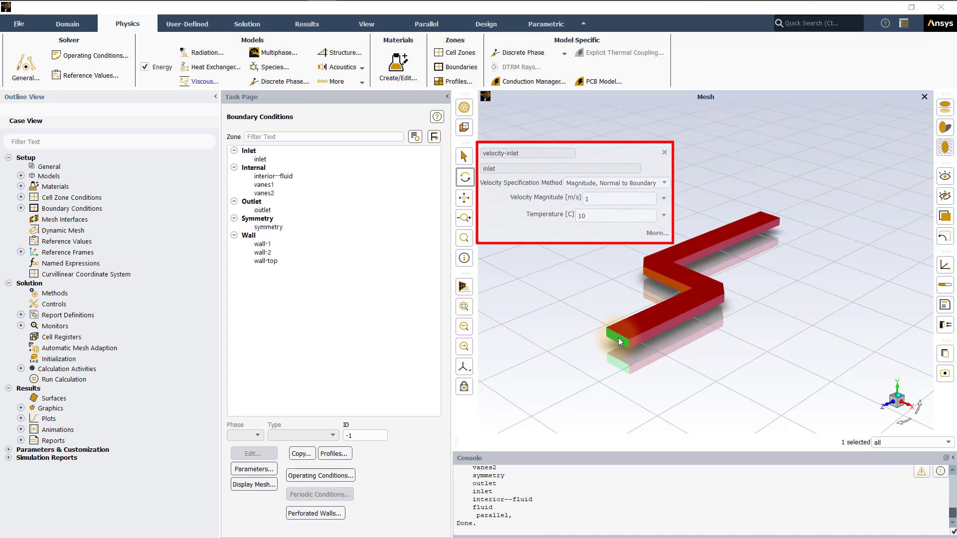
Step: Change the inlet velocity magnitude in the quick-edit panel from 1 to 3 m/s
click(595, 198)
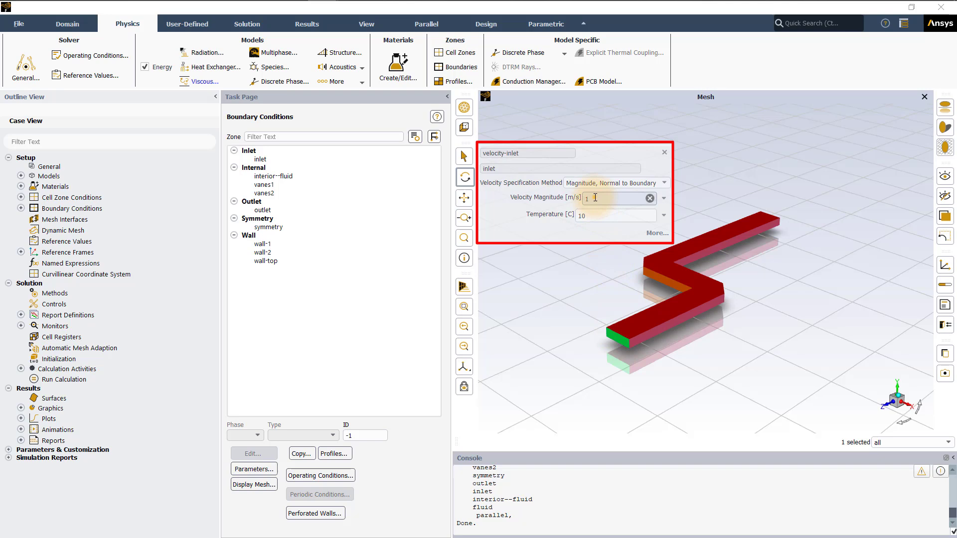
key(BackSpace)
text(3)
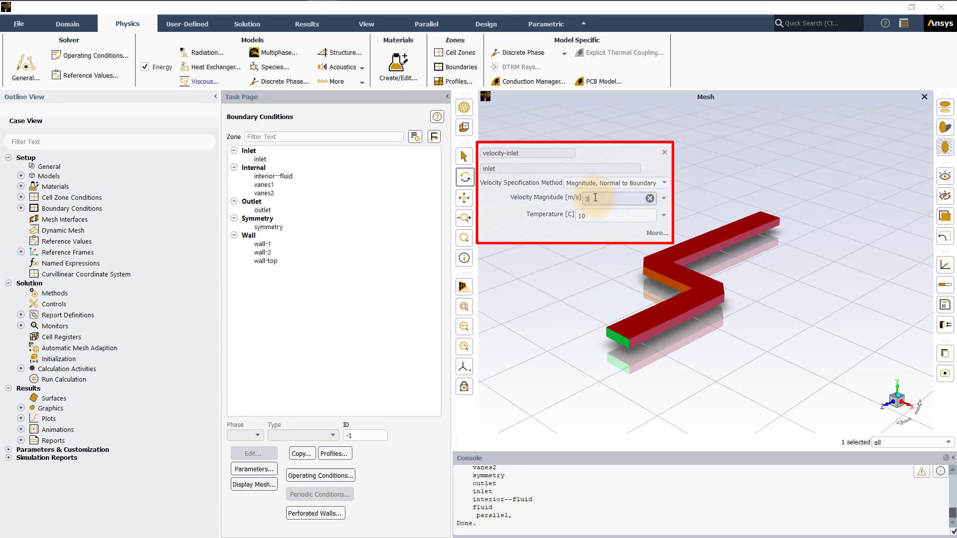
key(Return)
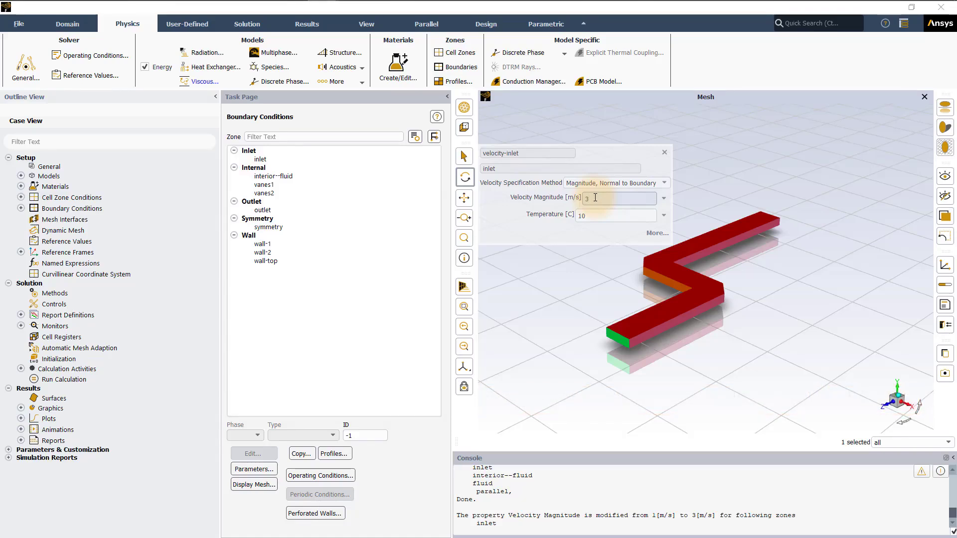
click(654, 234)
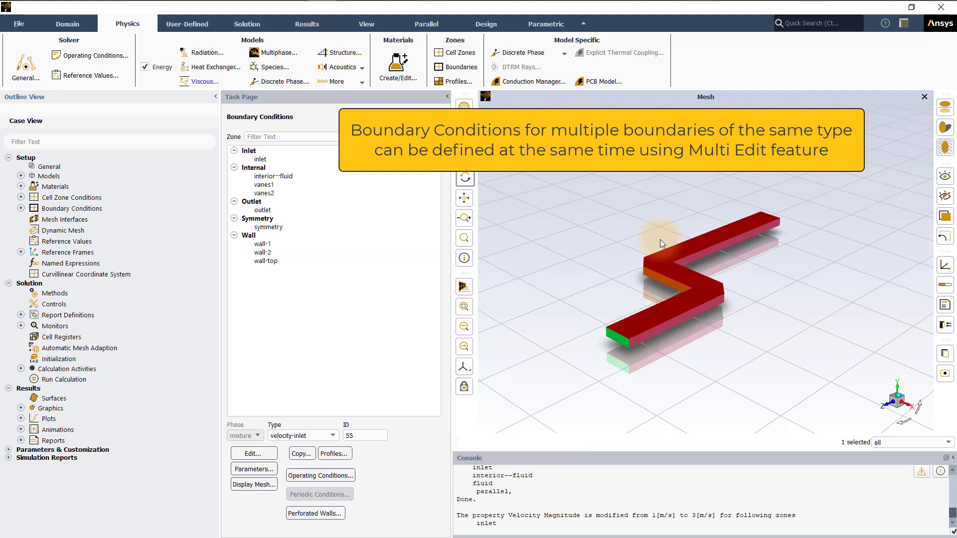
Step: Select wall-1 and wall-2 under Boundary Conditions > Wall and edit them together
click(21, 209)
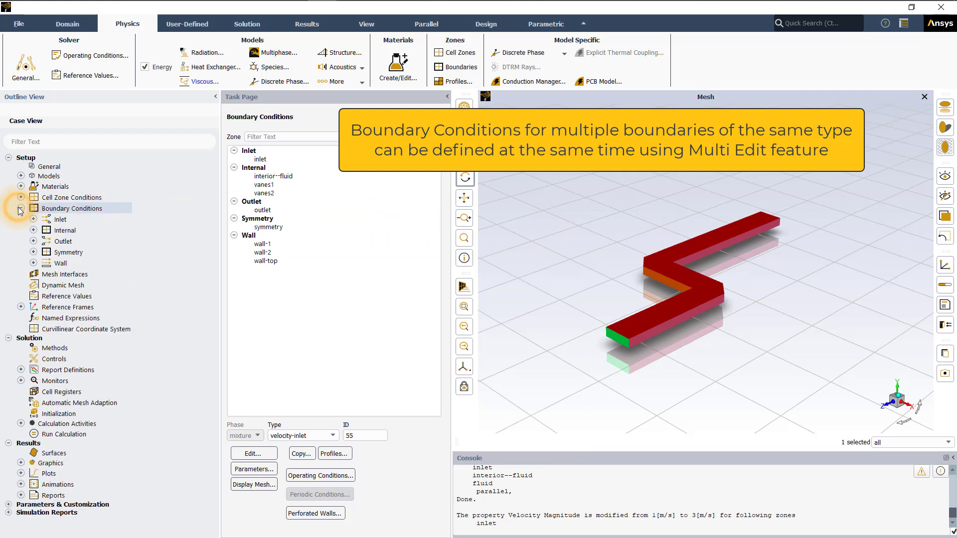
click(34, 264)
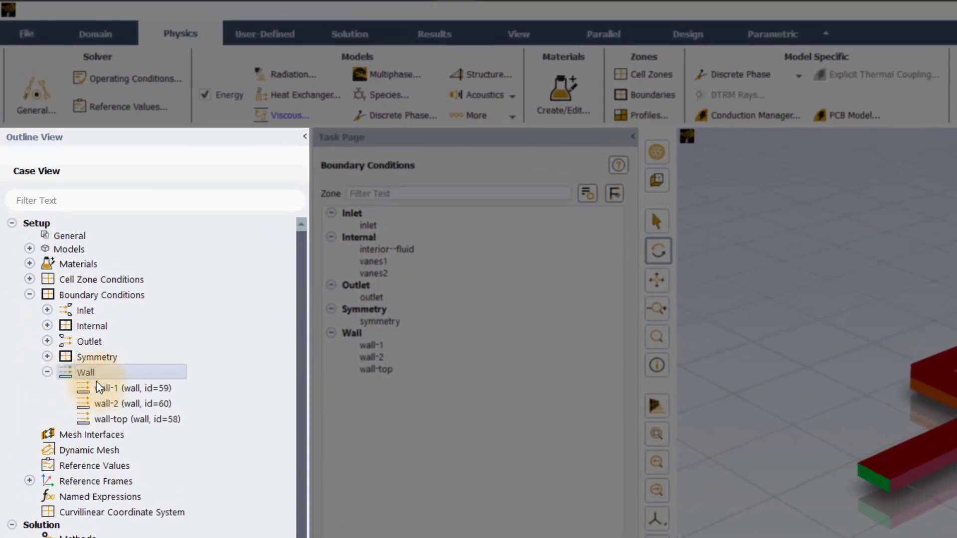
click(101, 388)
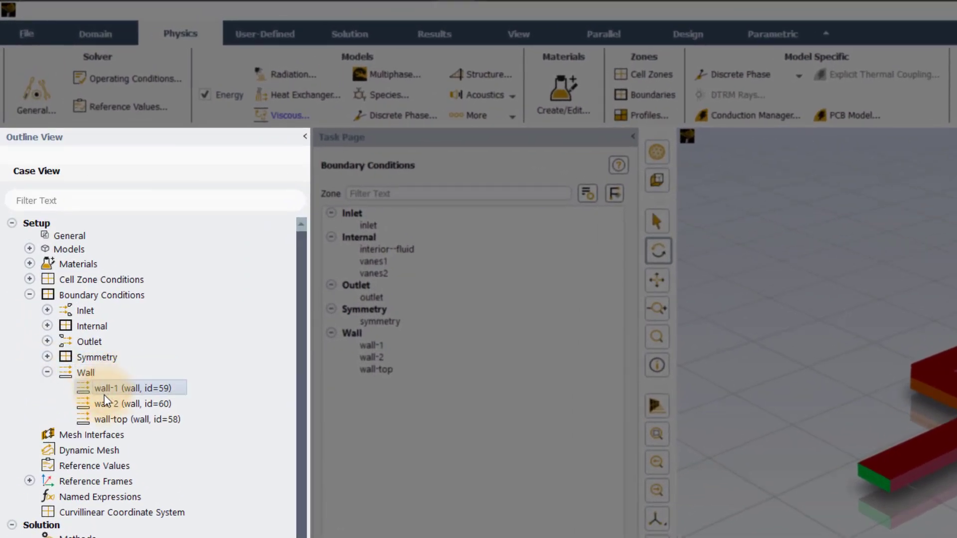
ctrl+click(104, 404)
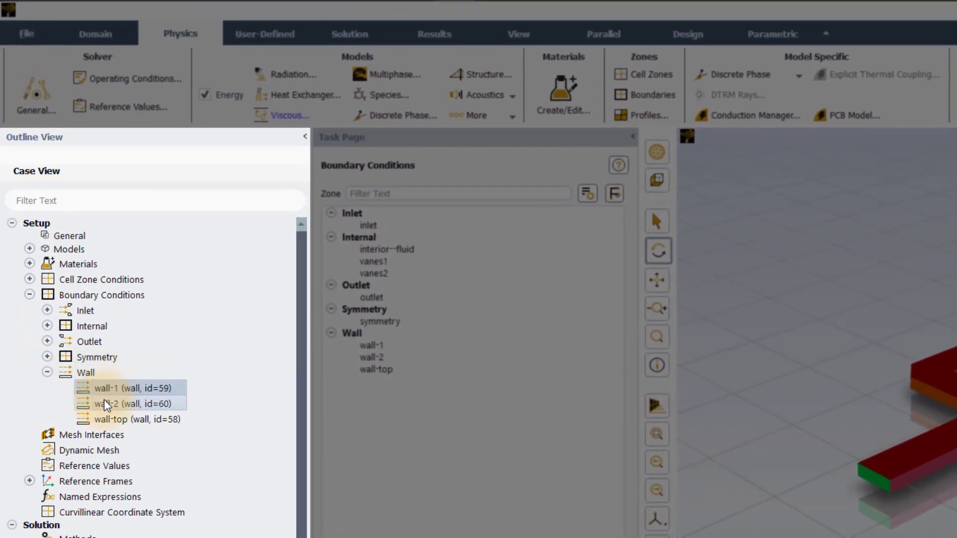
right_click(106, 405)
click(122, 434)
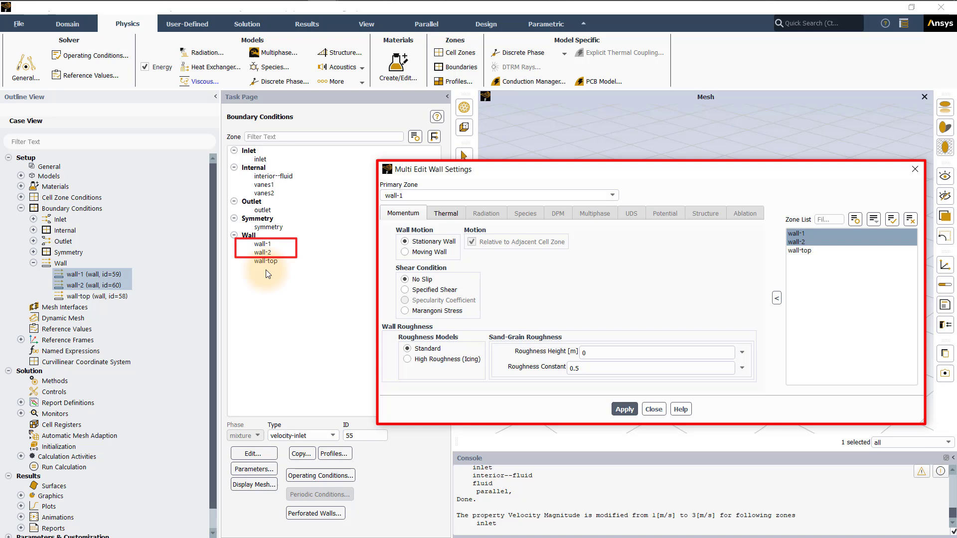
Step: Give wall-1 and wall-2 a fixed Temperature thermal condition of 10 °C and close the dialog
click(443, 215)
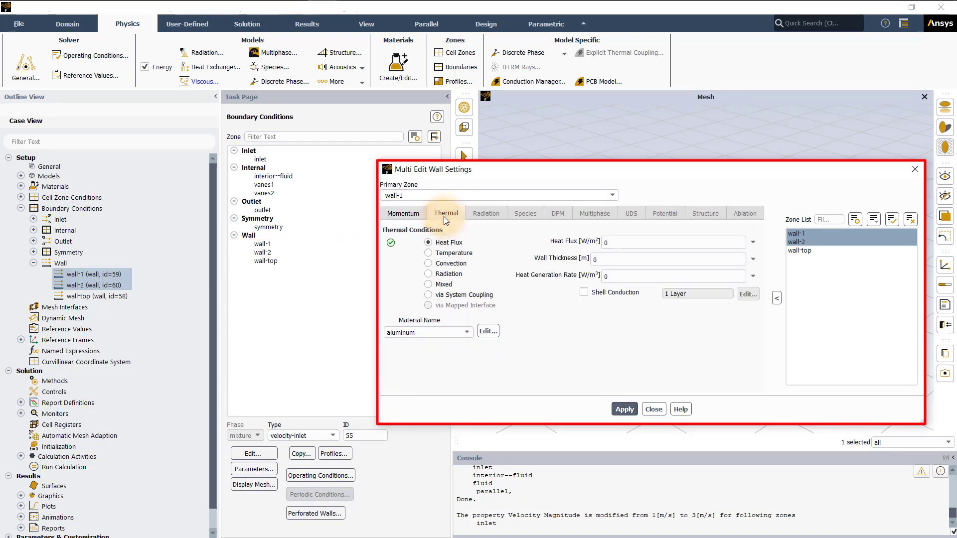
click(429, 253)
double_click(593, 243)
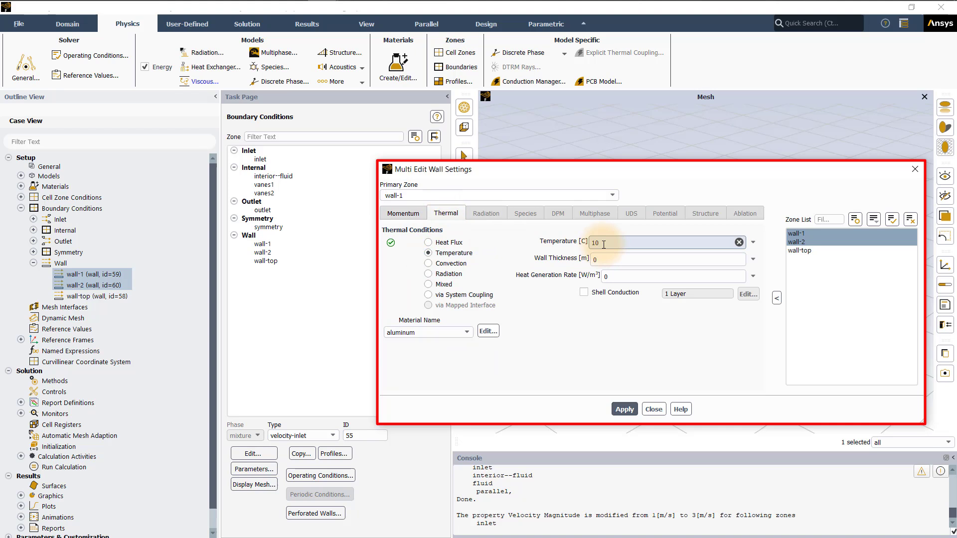
text(0)
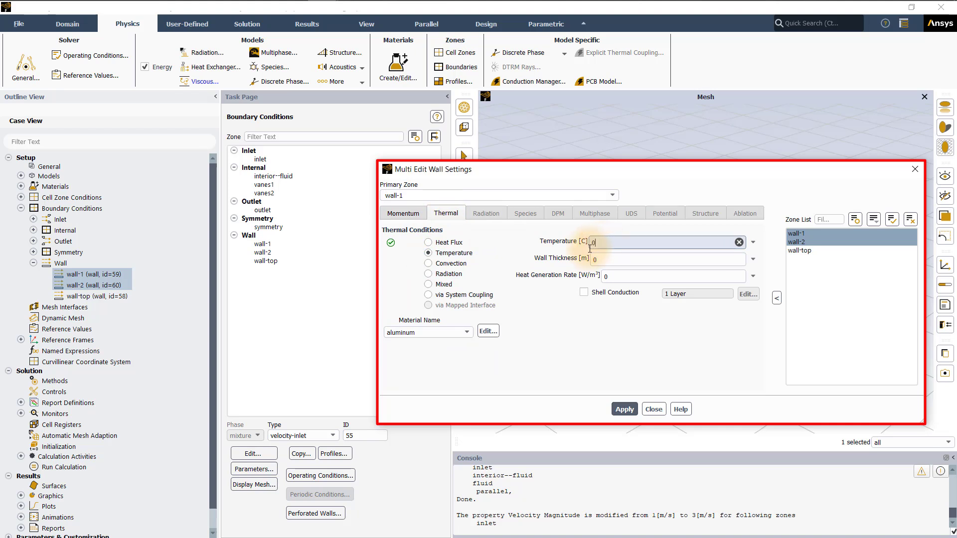
key(Return)
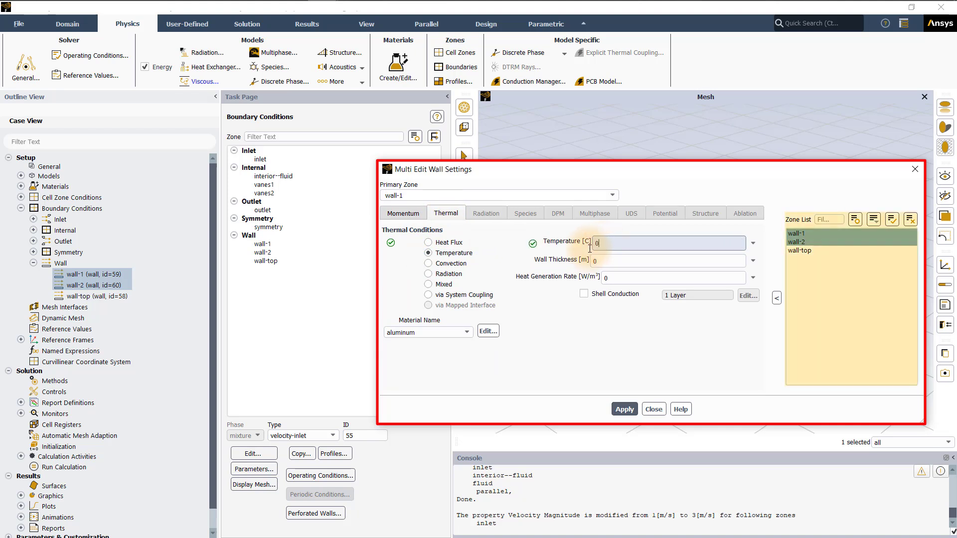
click(590, 247)
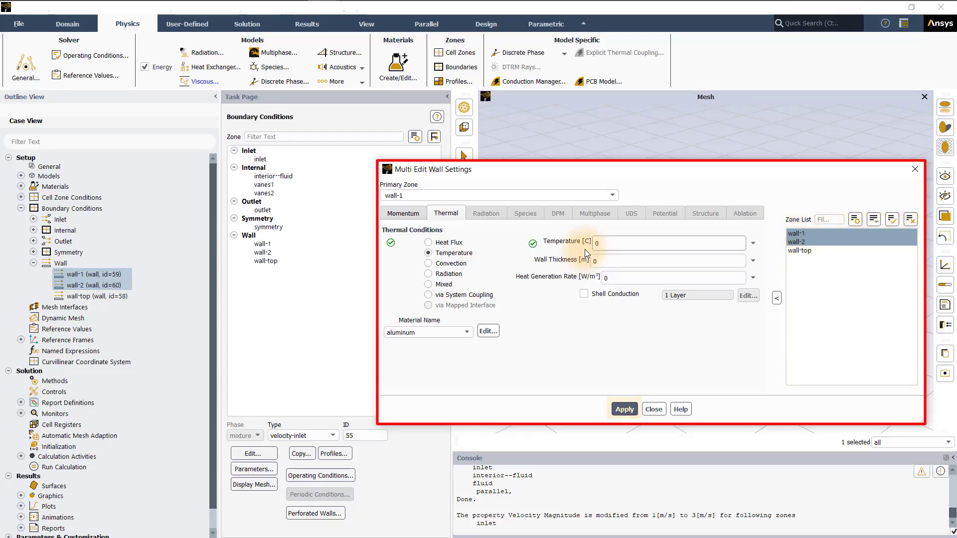
key(BackSpace)
text(10)
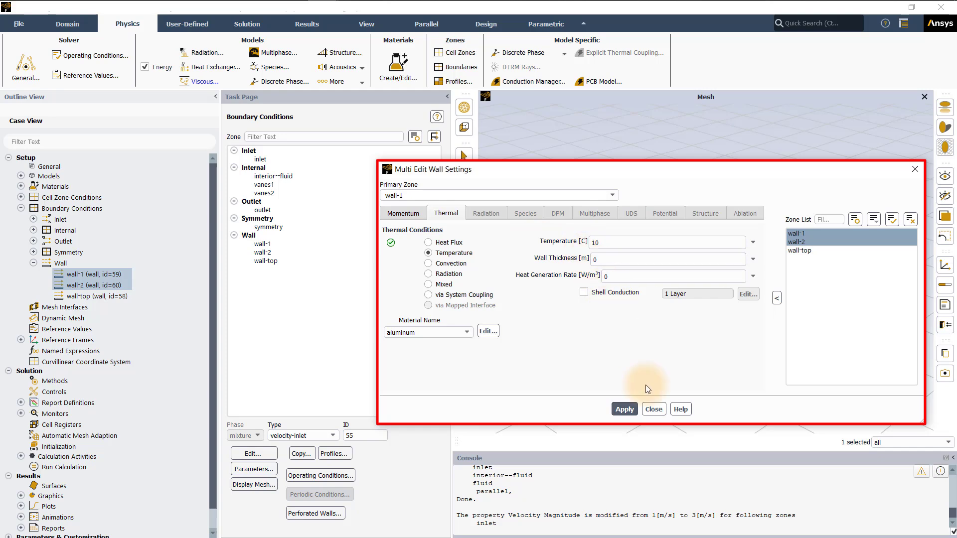
click(658, 413)
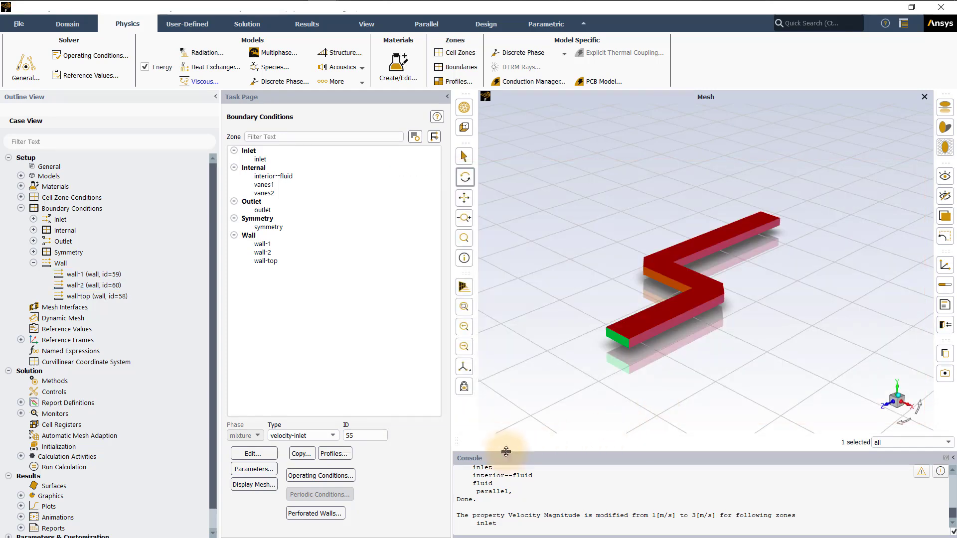
Step: Copy boundary conditions from source zone wall-1 to destination zone wall-2 and confirm
click(305, 456)
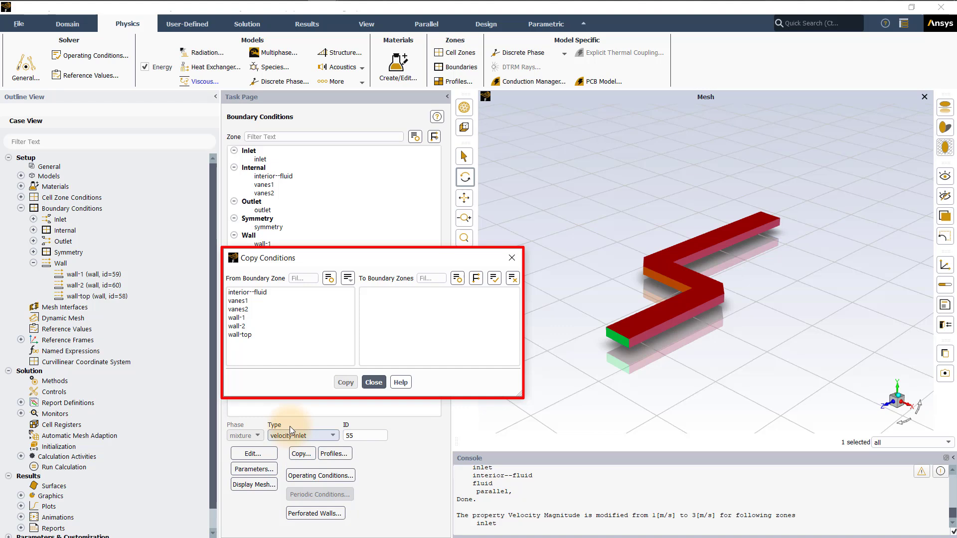
click(261, 319)
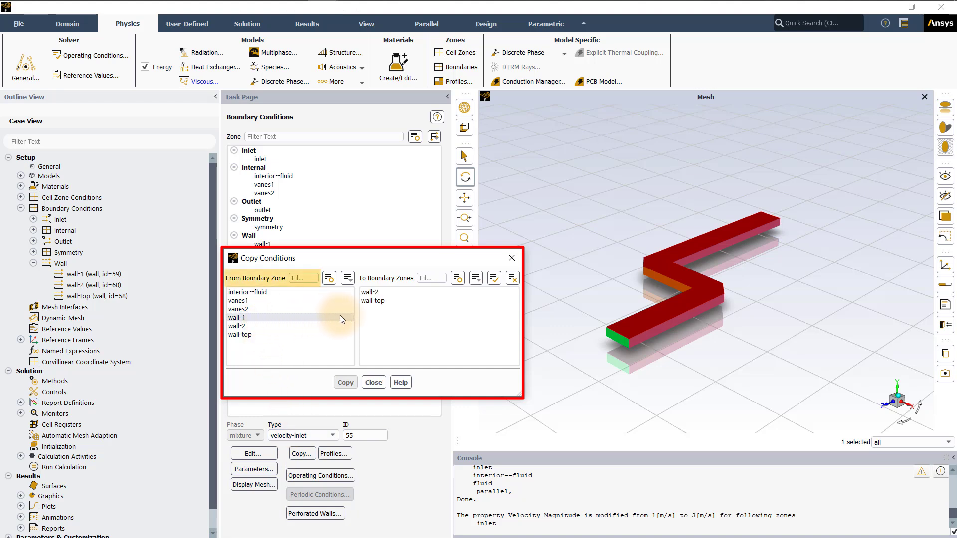
click(383, 292)
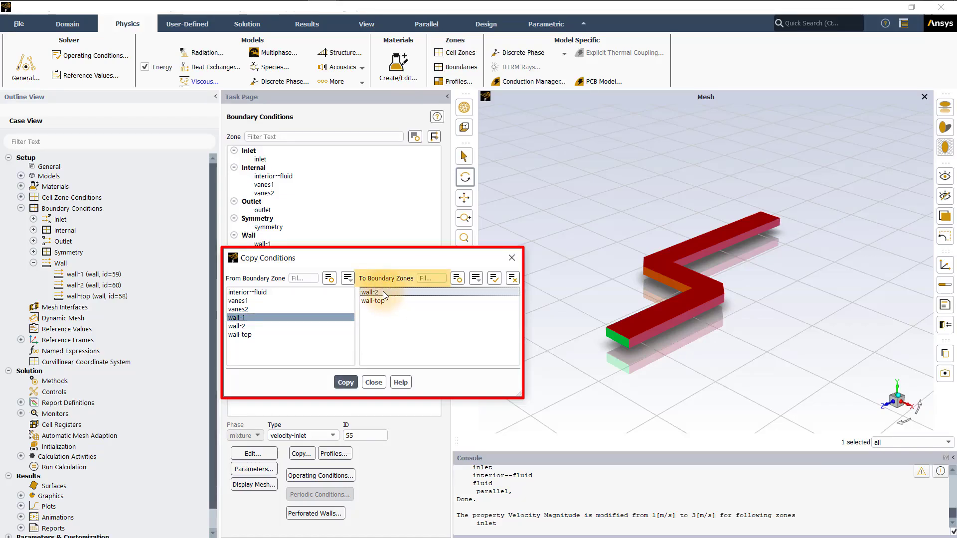
click(383, 293)
click(339, 383)
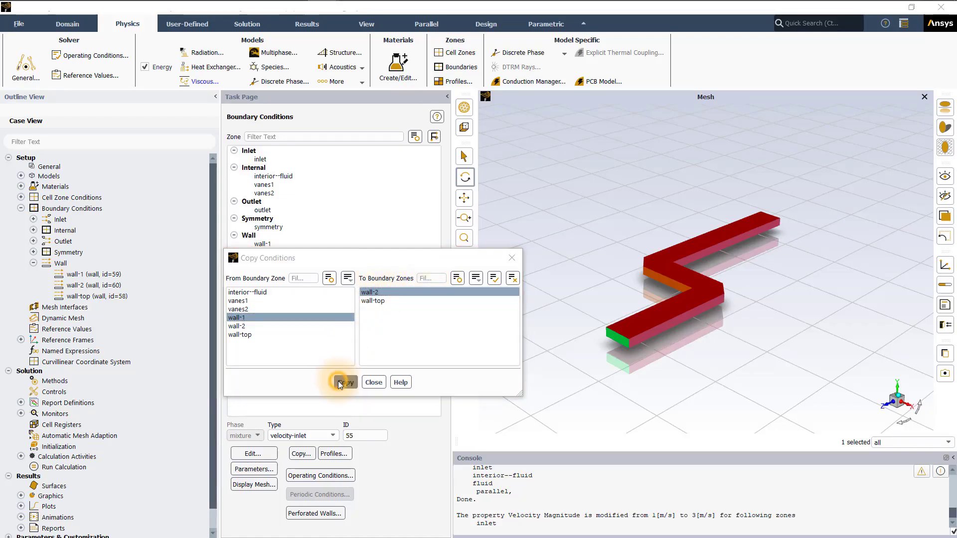
click(512, 291)
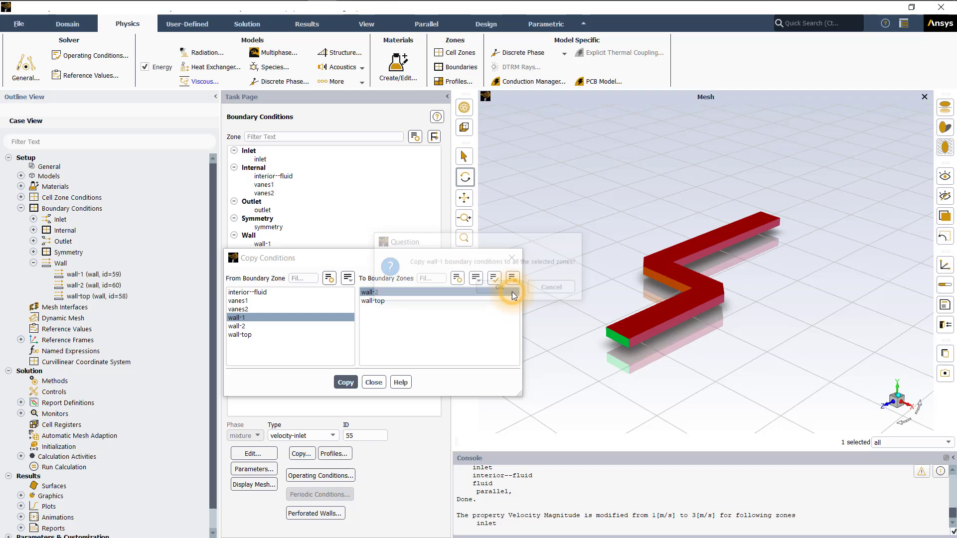
click(374, 383)
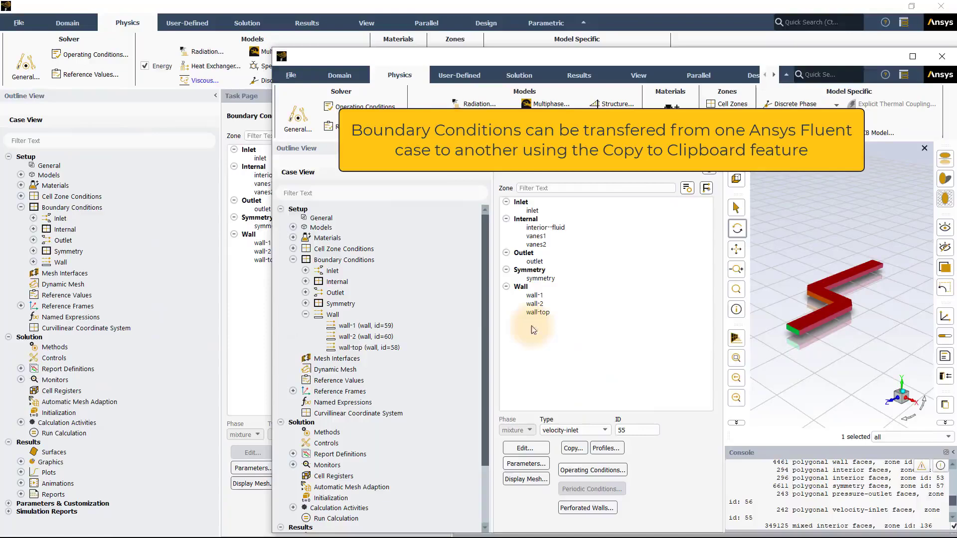
Step: Copy the duct case's Boundary Conditions to the clipboard, then bring up the other case's Boundary Conditions actions
right_click(345, 261)
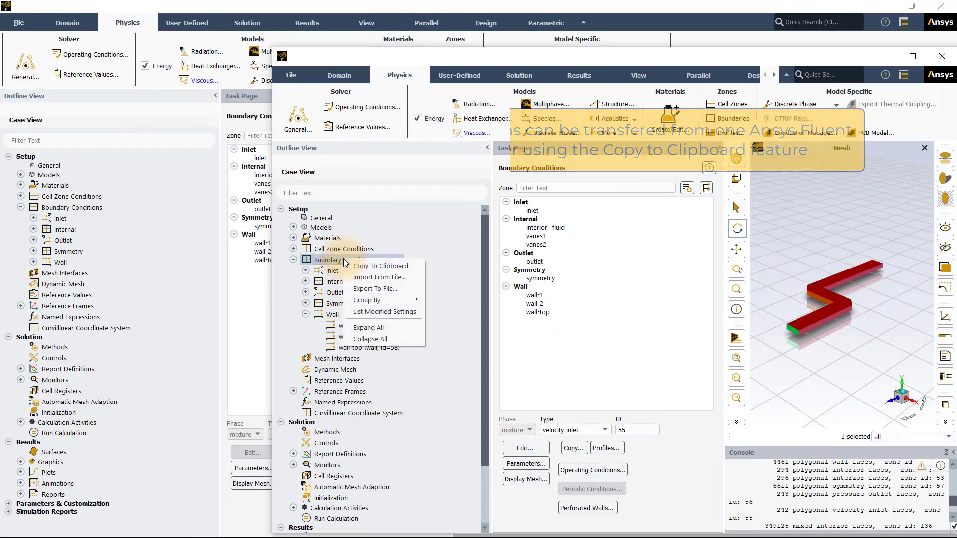
click(367, 271)
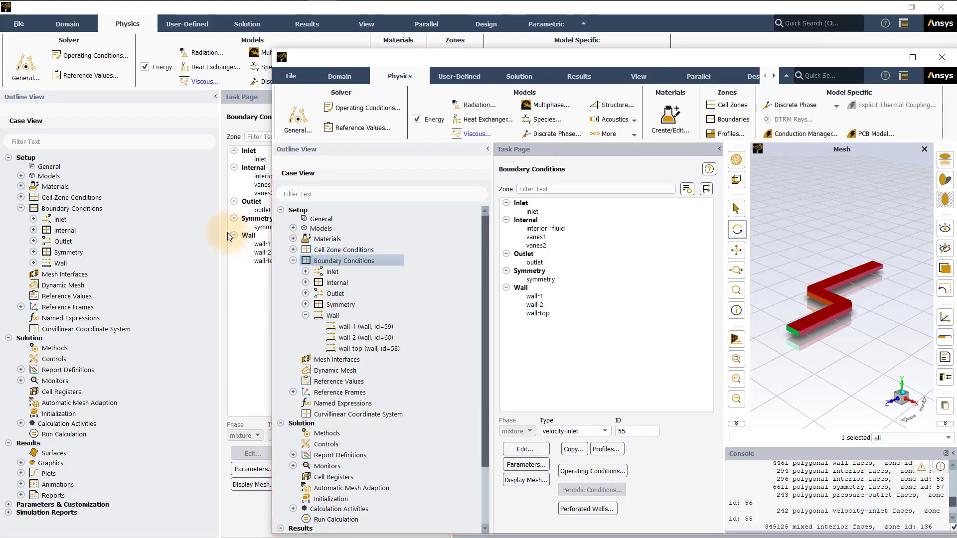
click(74, 208)
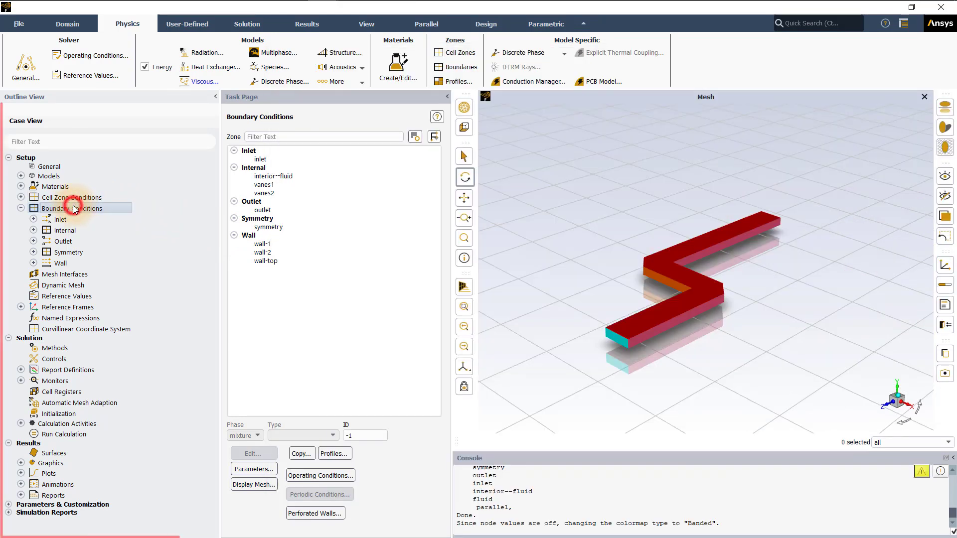
right_click(74, 207)
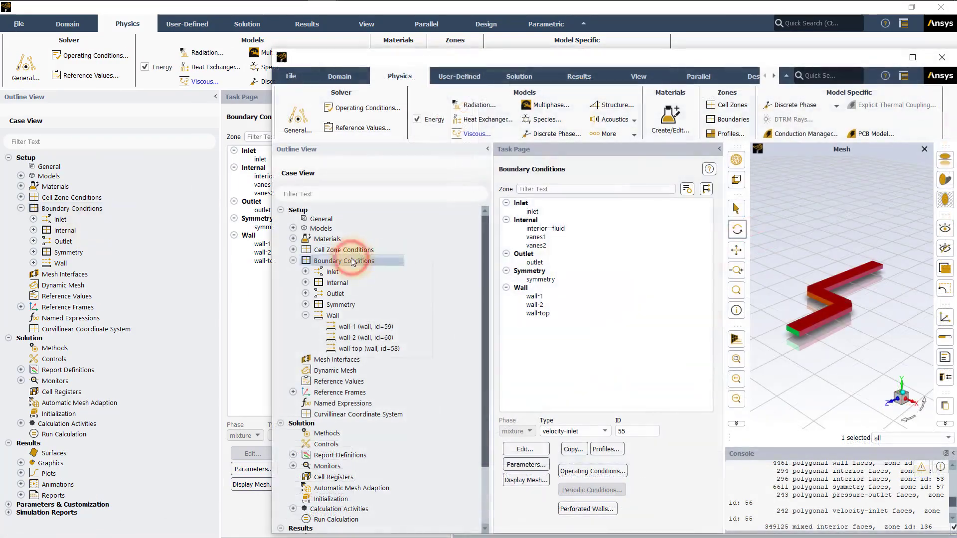
right_click(352, 262)
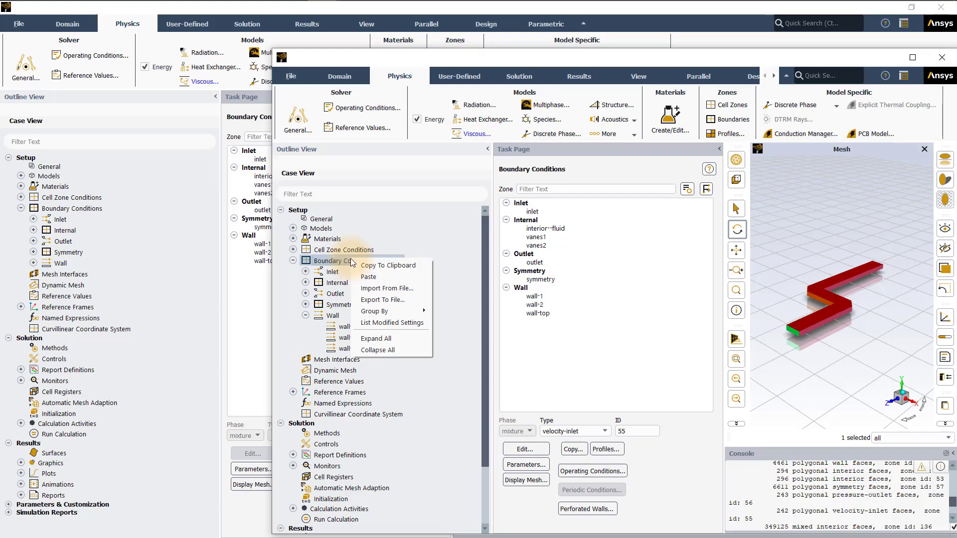
Step: Export the boundary conditions to a TSV file named file1
click(390, 299)
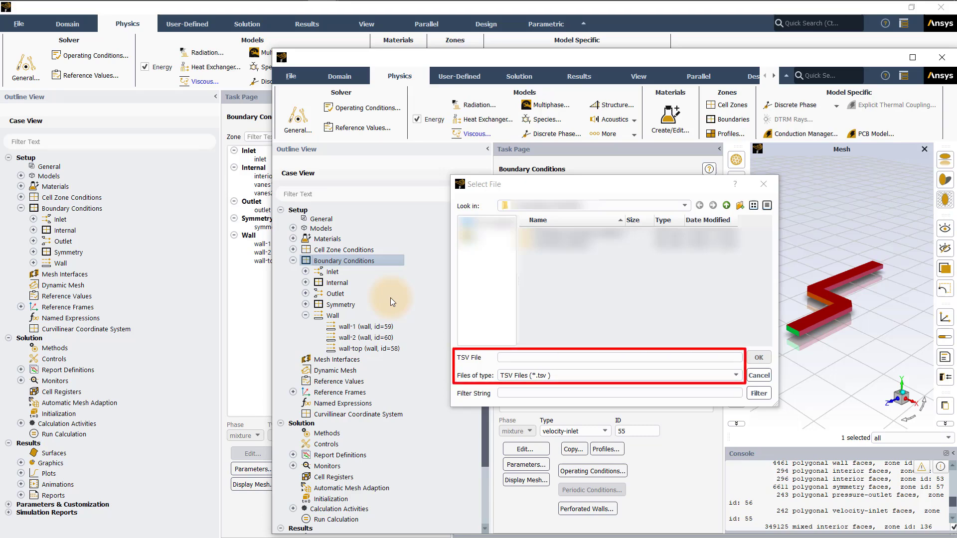
click(506, 357)
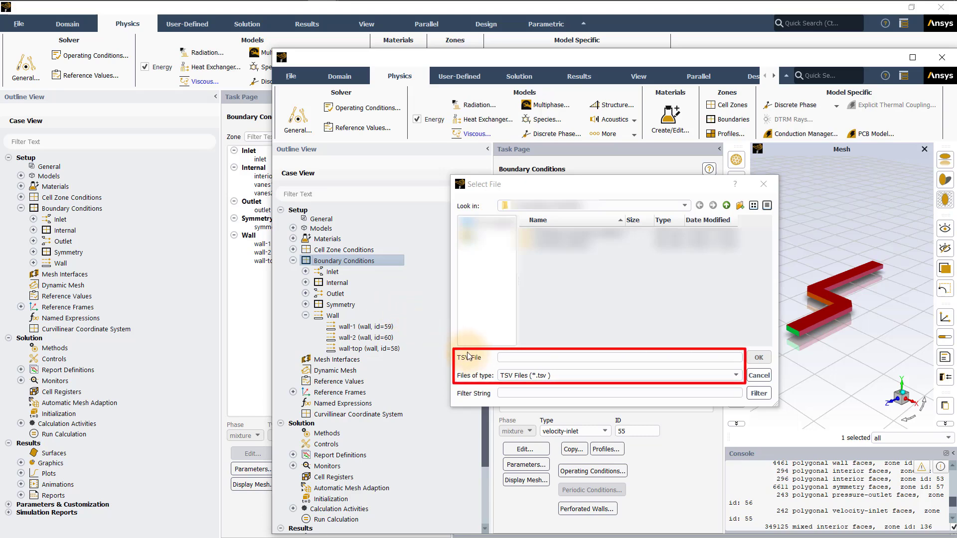
text(file1)
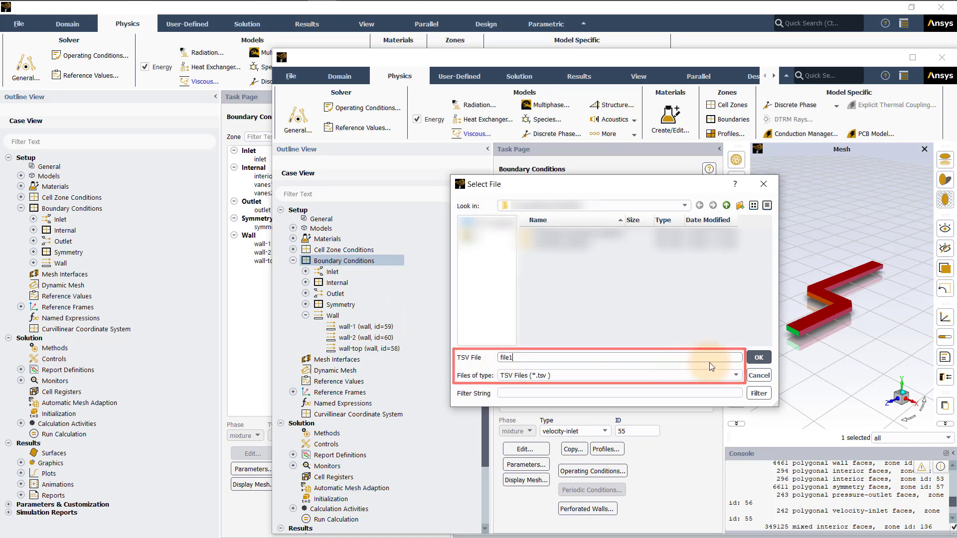
click(758, 357)
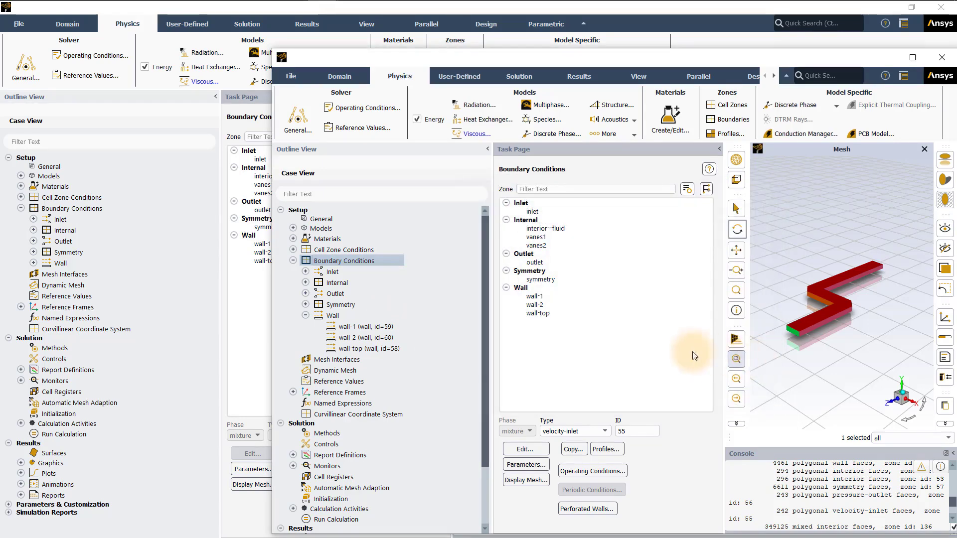
Step: Import the boundary conditions from file1.tsv into the other open duct case
click(103, 208)
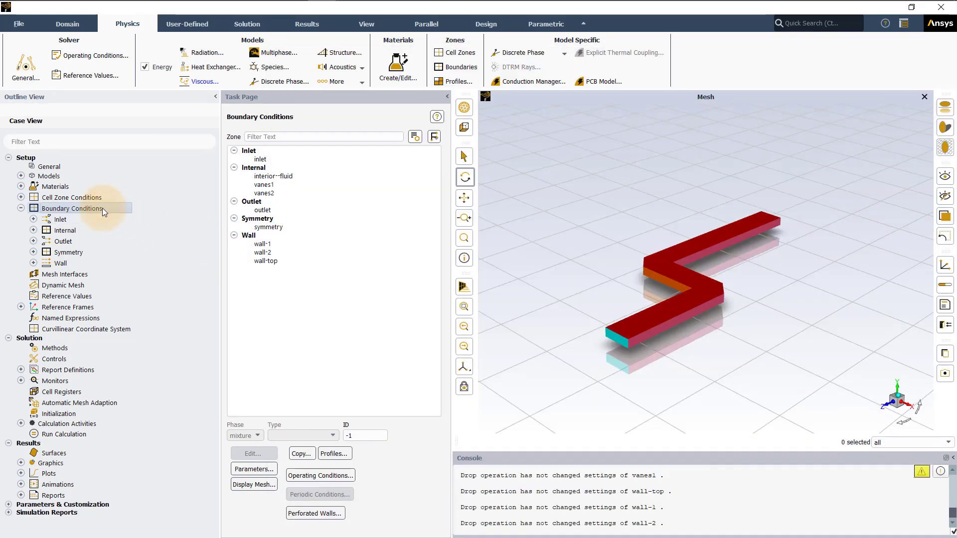
right_click(102, 208)
click(119, 236)
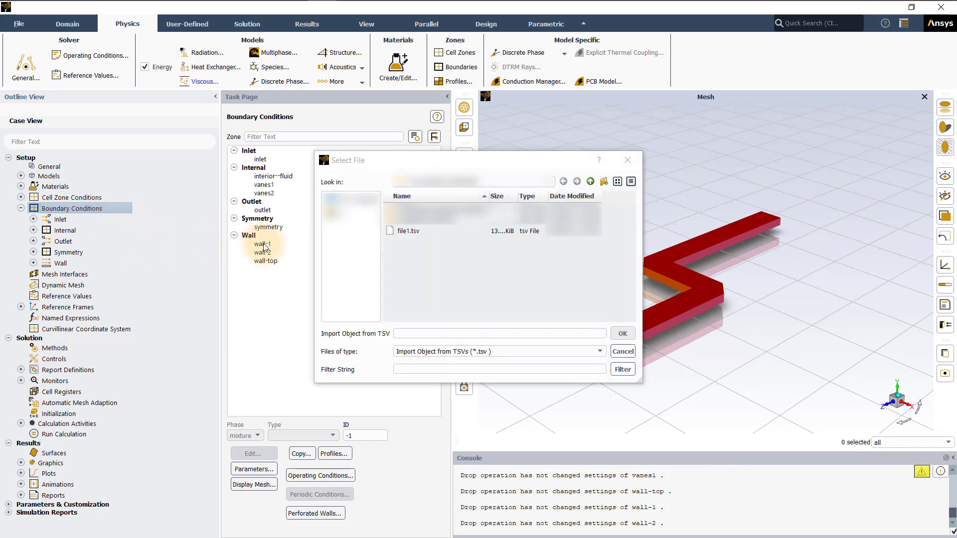
click(459, 234)
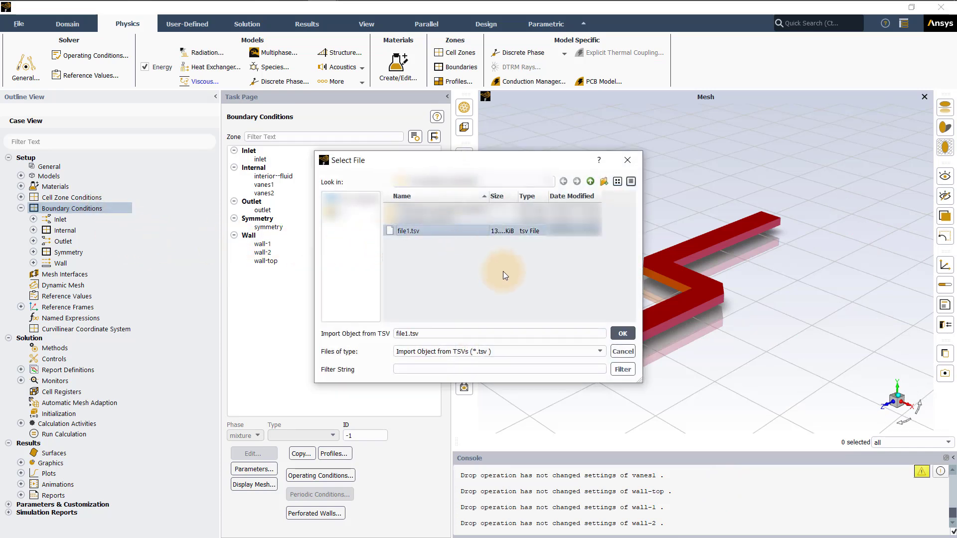
click(624, 333)
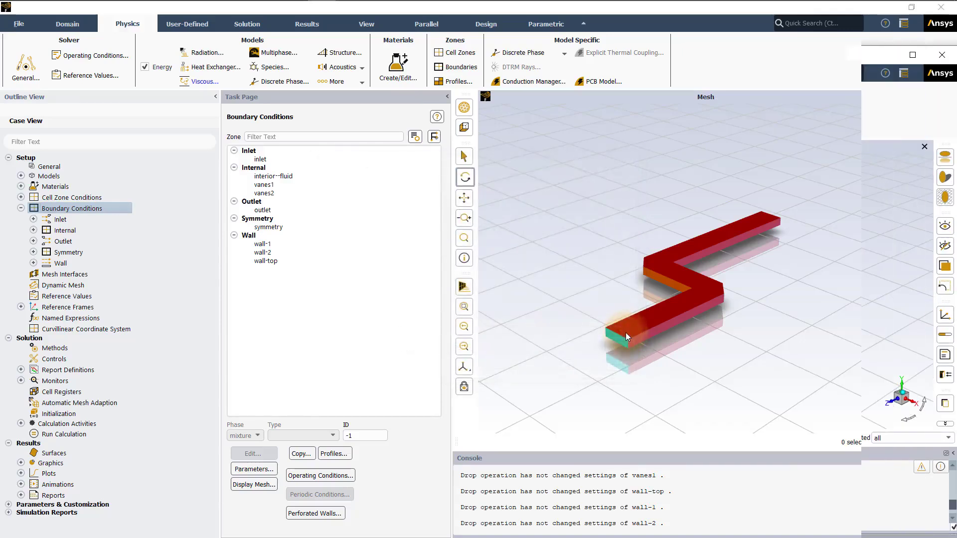
click(453, 310)
Step: Drag the original case's Boundary Conditions onto the other case's tree and confirm with Yes
click(256, 258)
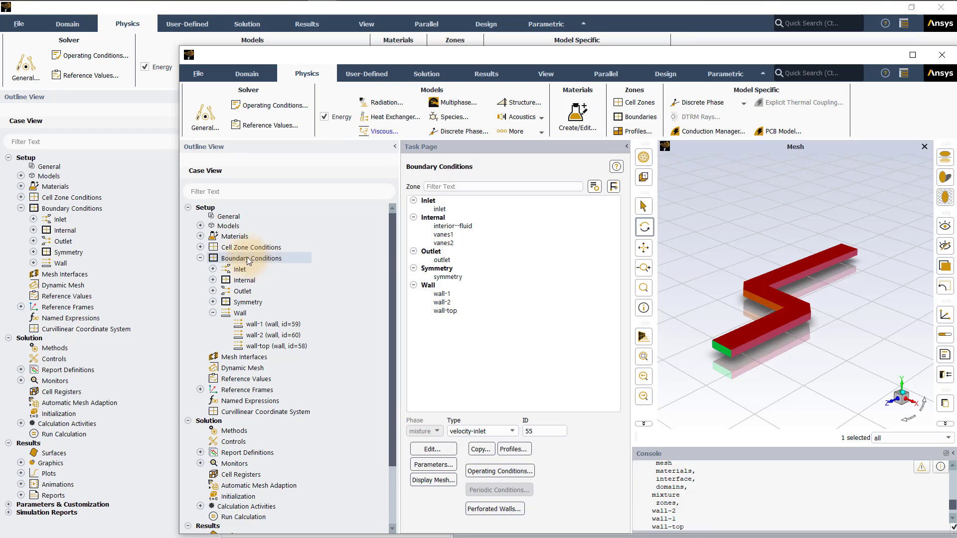
drag(248, 260, 77, 212)
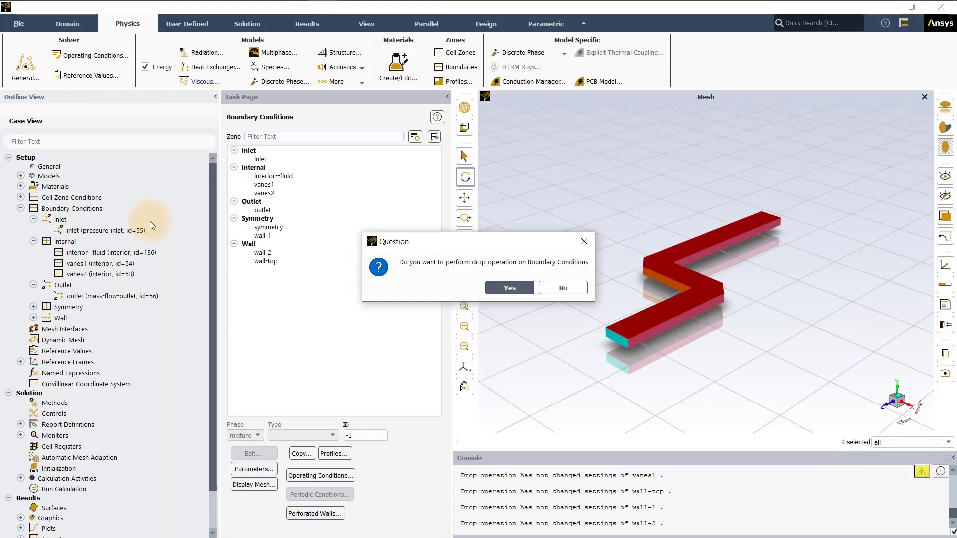
click(489, 291)
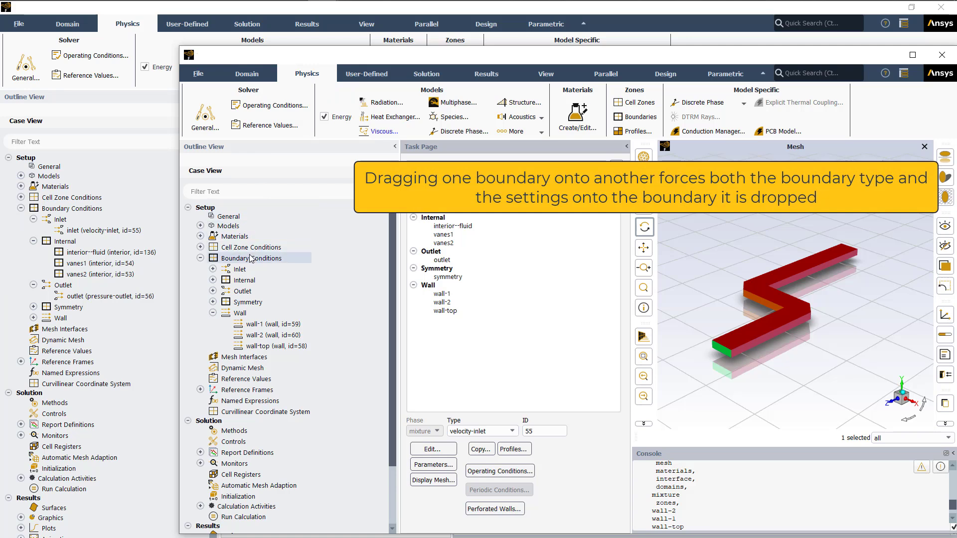
Step: Drop wall-1 onto the other case's inlet and confirm, converting the inlet into a wall
click(213, 270)
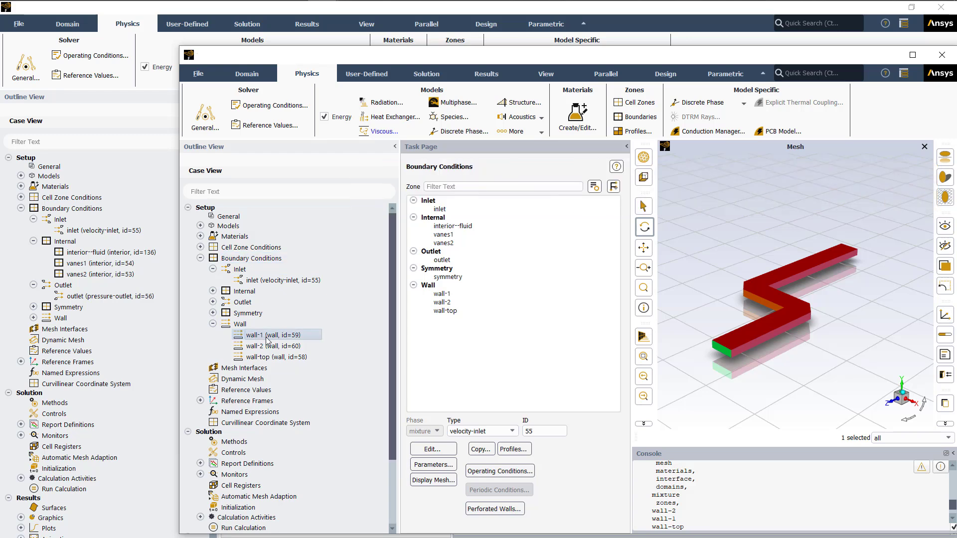
drag(272, 338, 96, 229)
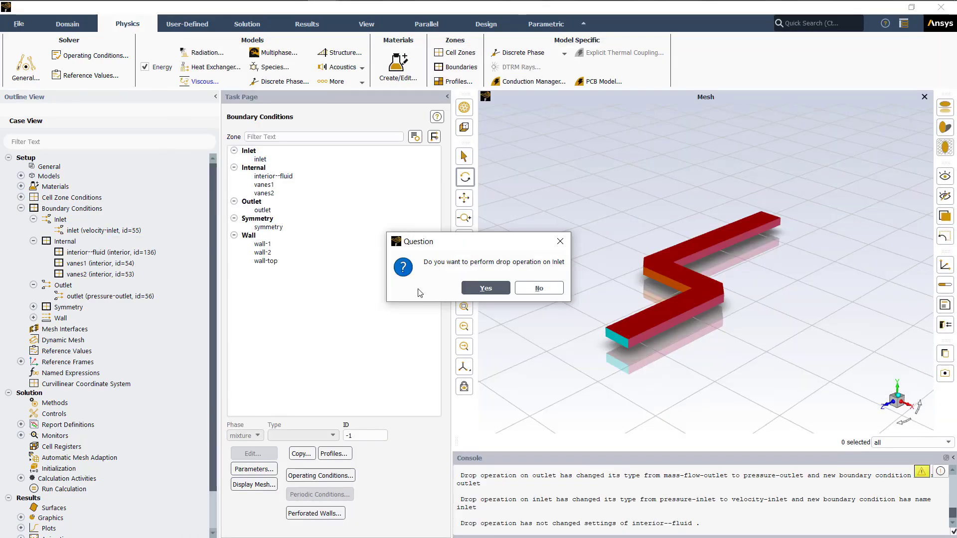
click(485, 288)
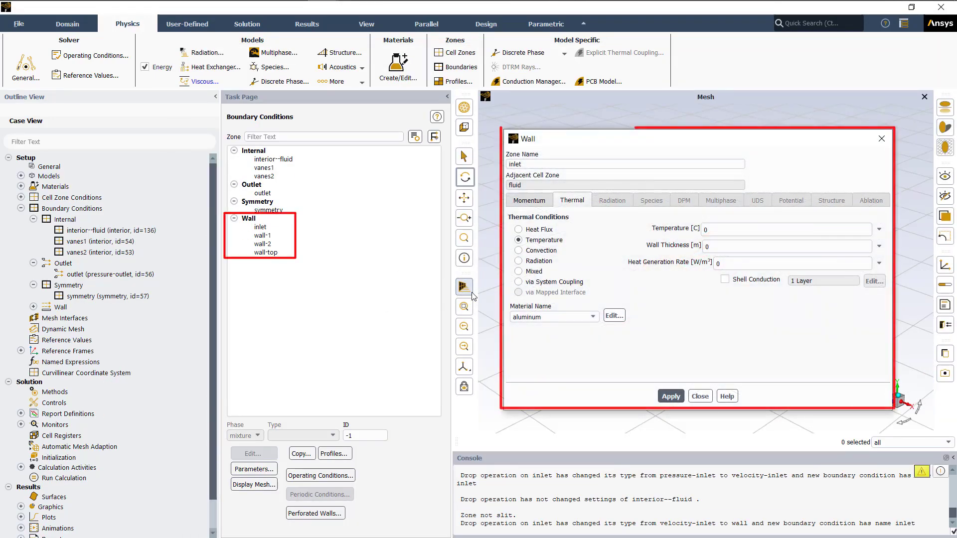